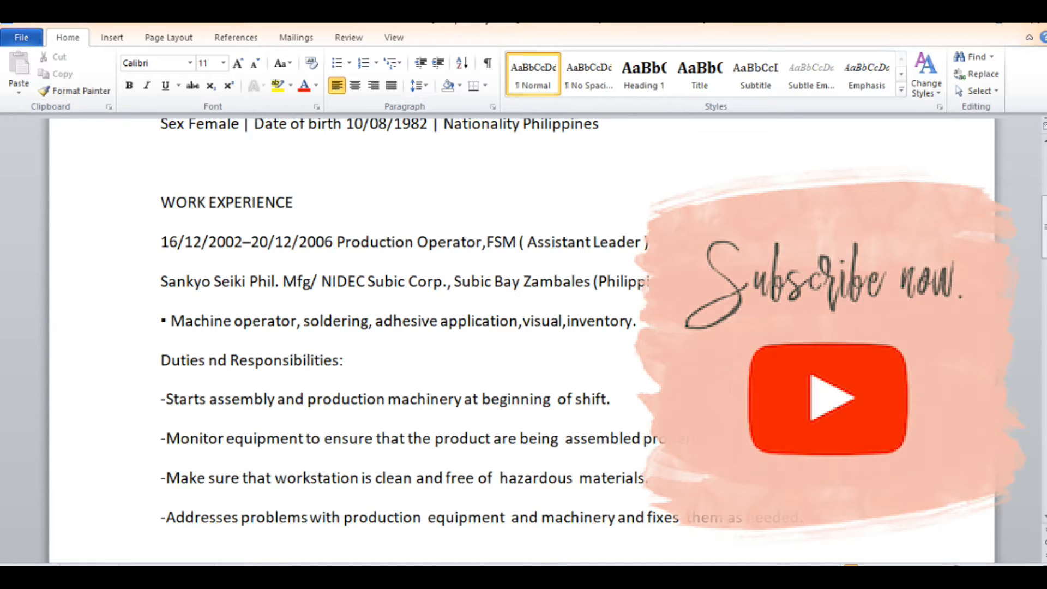
- Review the resume template's layout, from the header and work experiences to general skills and character references
scroll(382, 338, "up", 3)
scroll(382, 338, "down", 2)
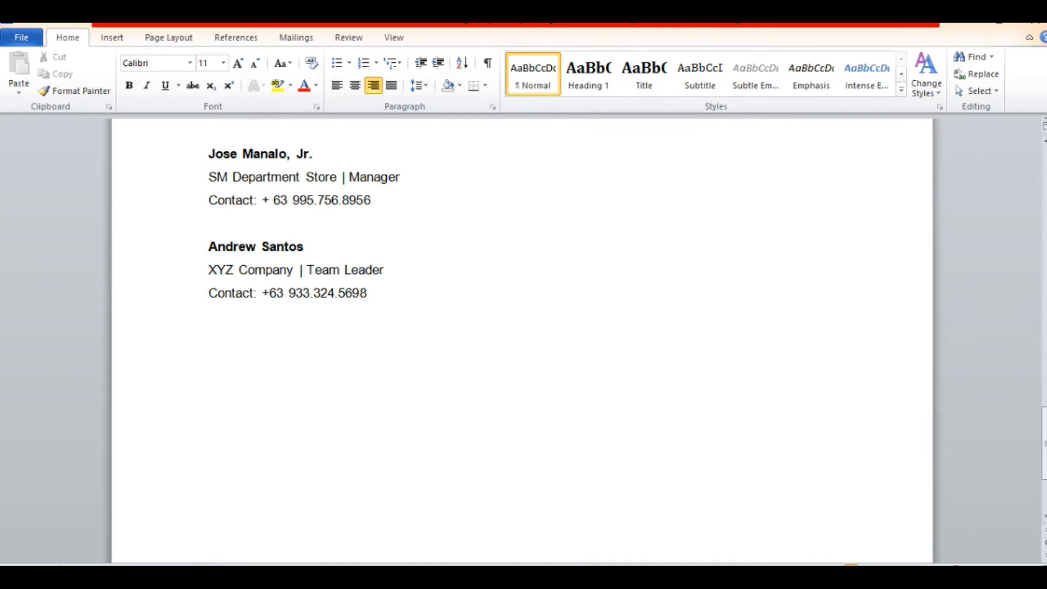
scroll(531, 451, "up", 12)
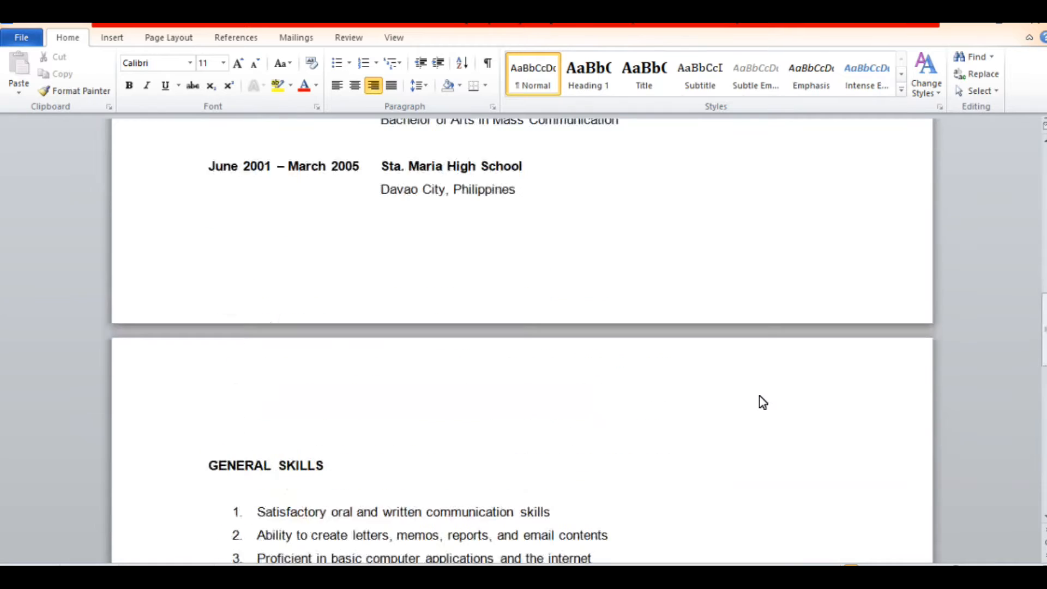
scroll(769, 406, "up", 3)
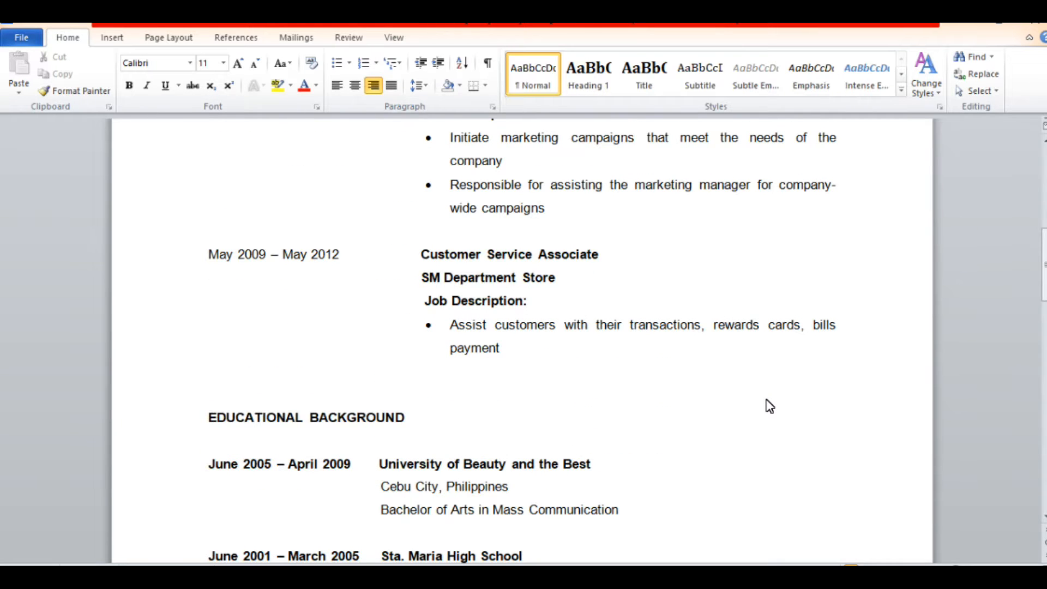
scroll(729, 404, "up", 7)
scroll(730, 404, "down", 5)
scroll(755, 414, "down", 10)
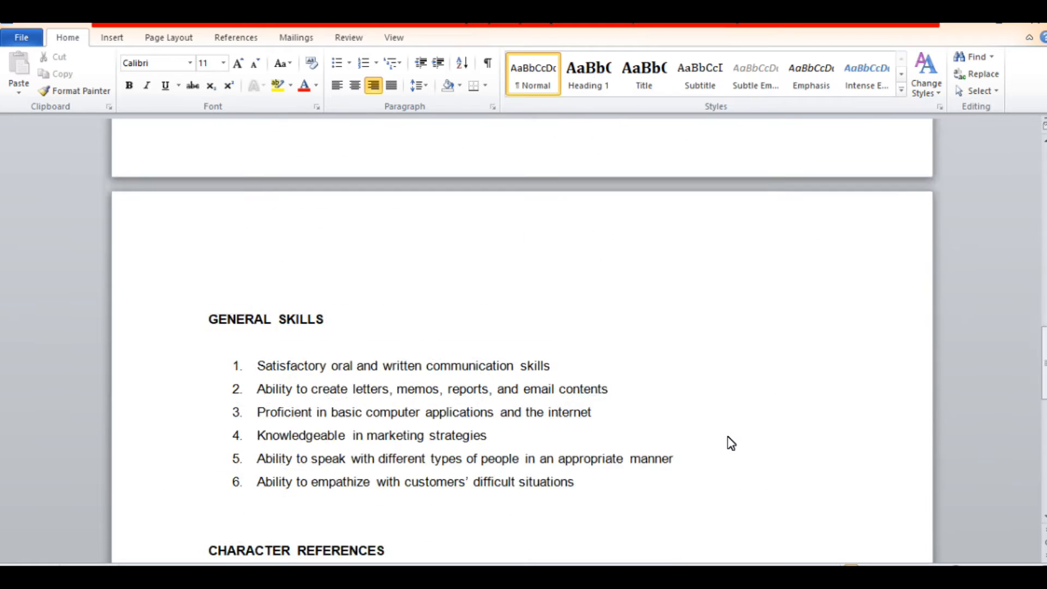
scroll(731, 443, "down", 2)
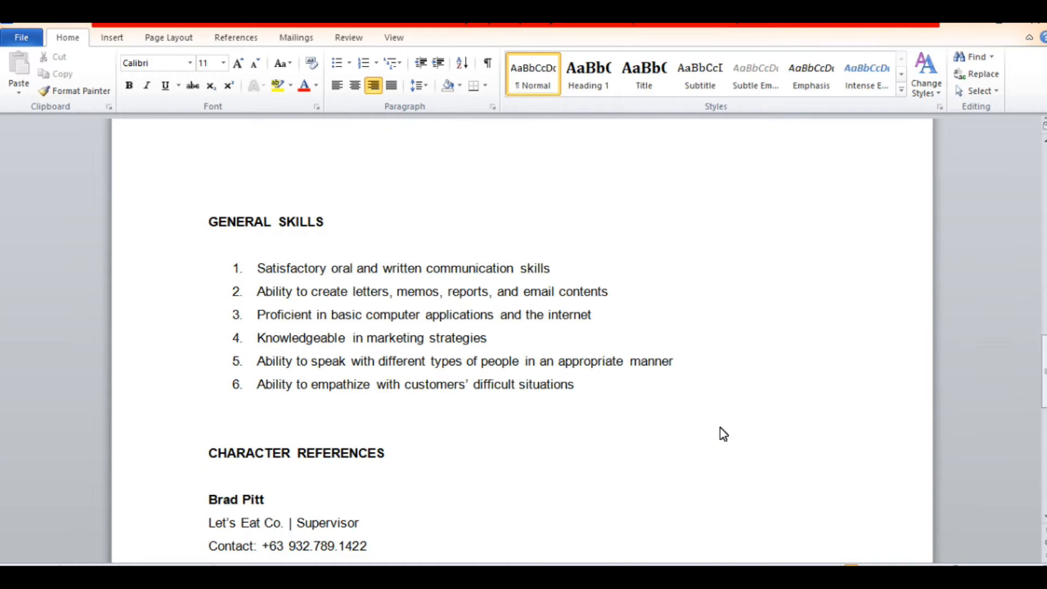
scroll(722, 434, "up", 20)
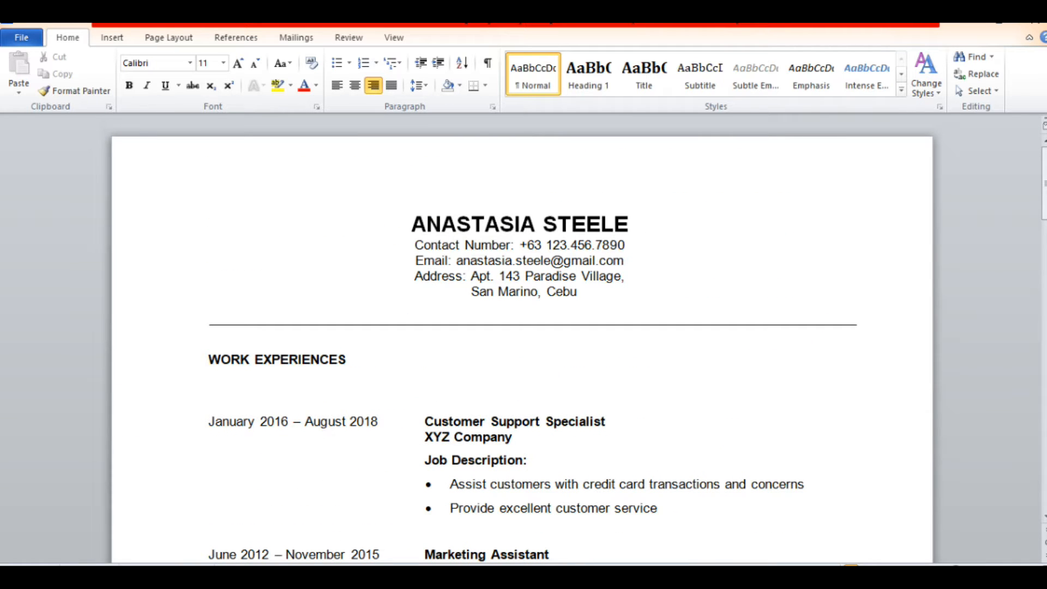
- Switch to the applicant's information document and read through the personal information, work experience, and education and training sections
mouse_move(551, 578)
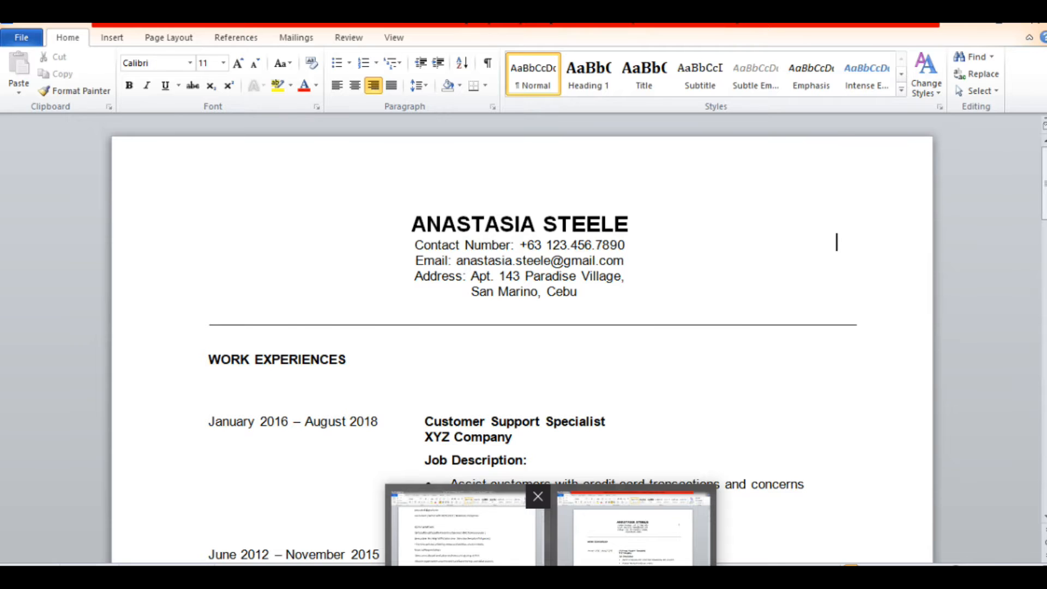
left_click(463, 534)
scroll(489, 423, "up", 5)
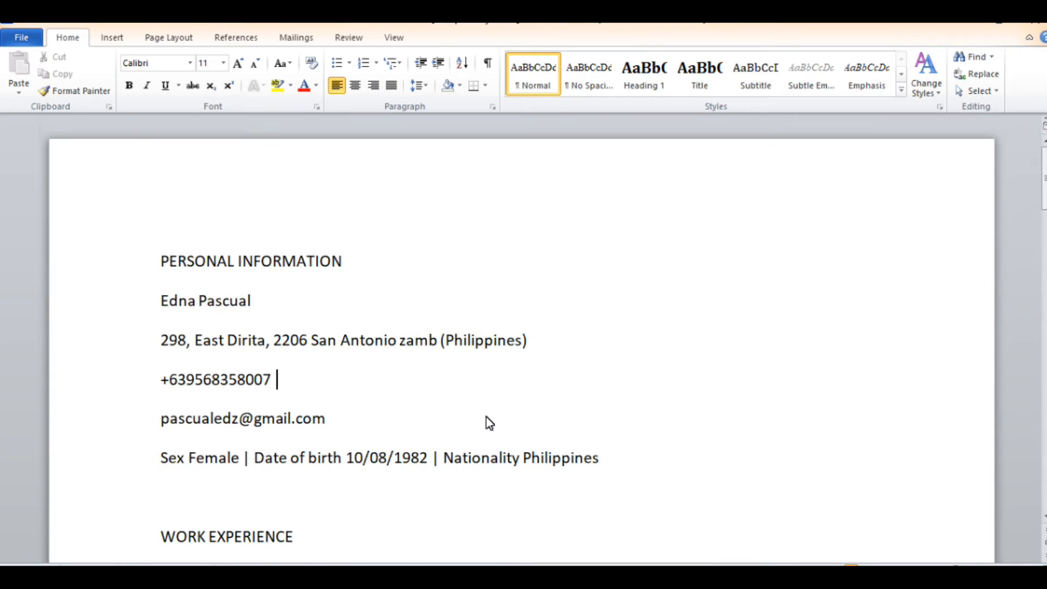
scroll(489, 423, "down", 10)
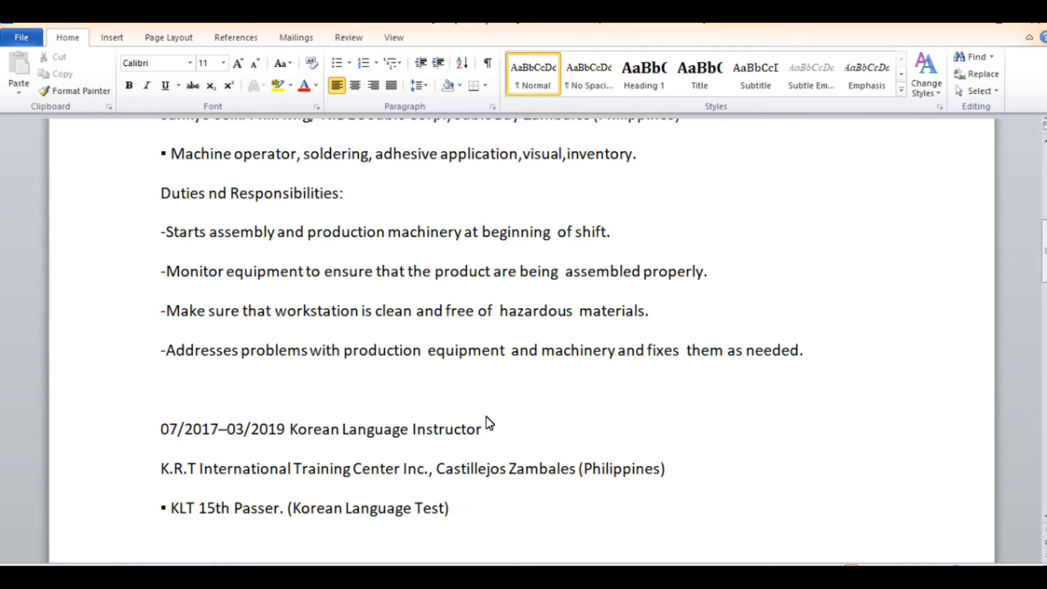
scroll(488, 423, "down", 10)
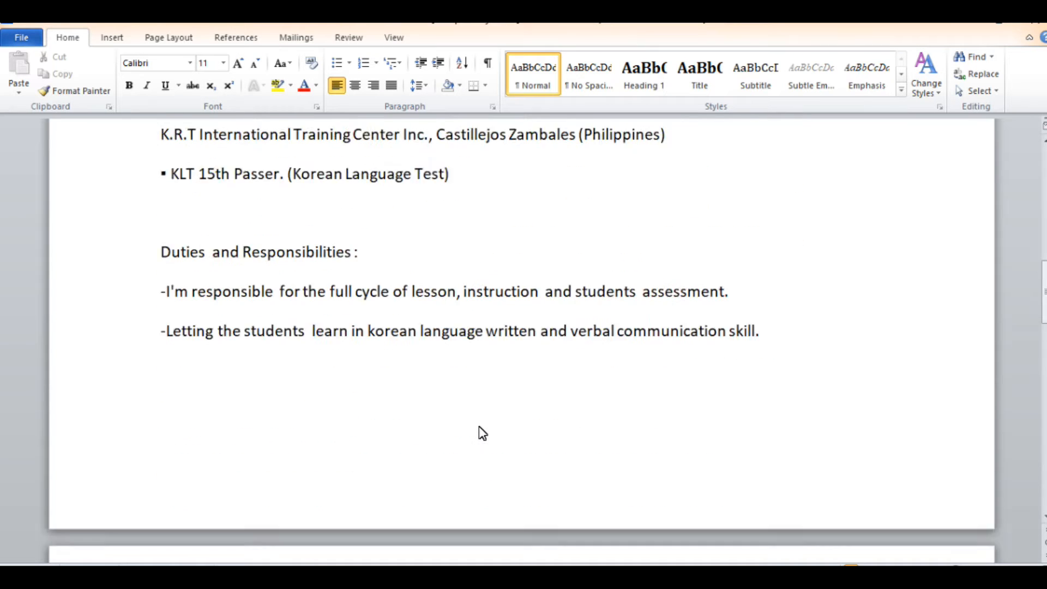
scroll(482, 434, "down", 5)
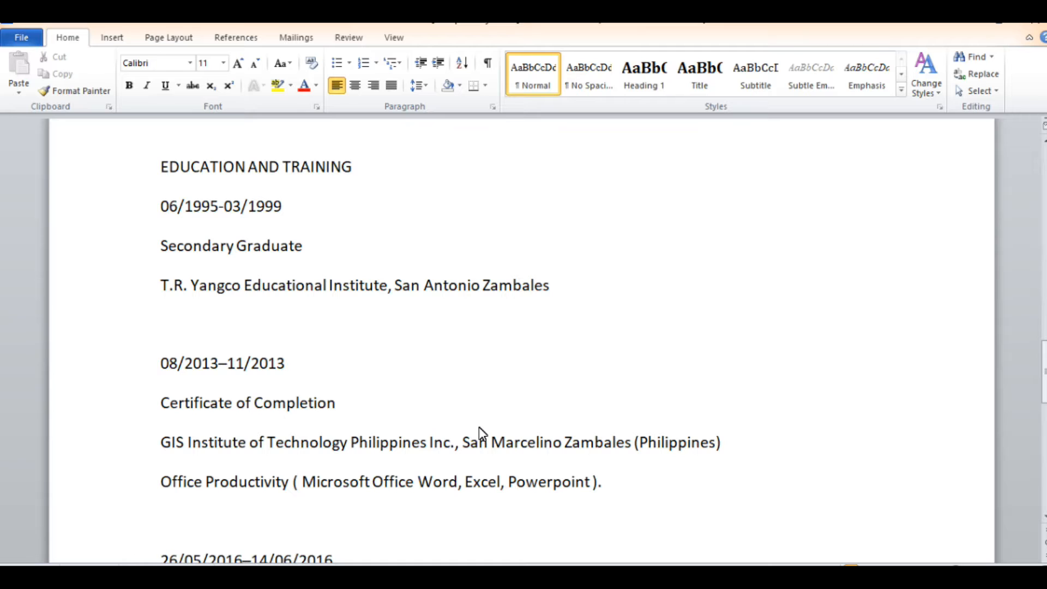
scroll(480, 433, "up", 14)
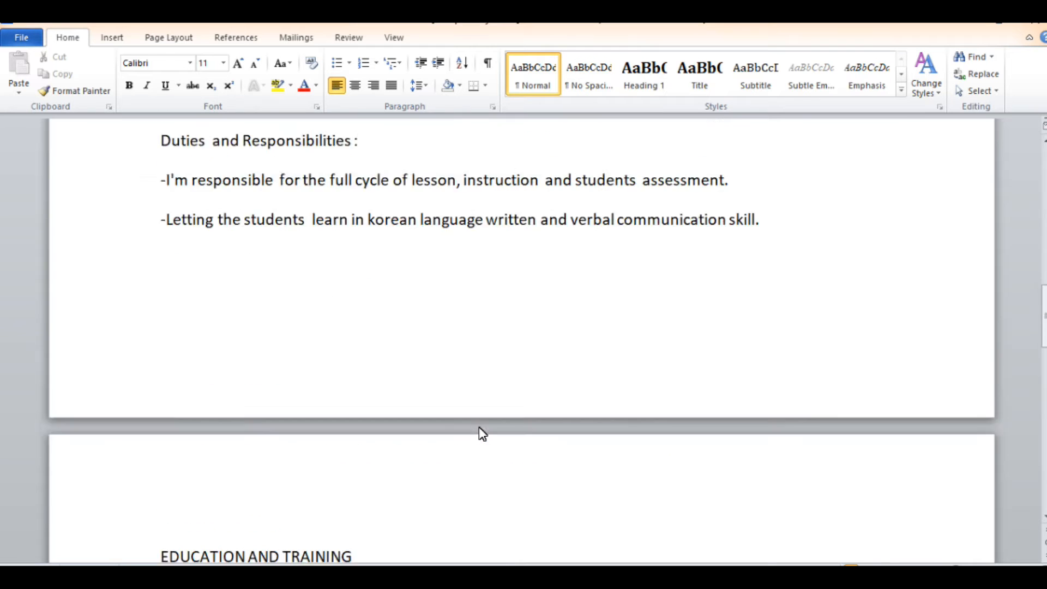
scroll(480, 434, "up", 15)
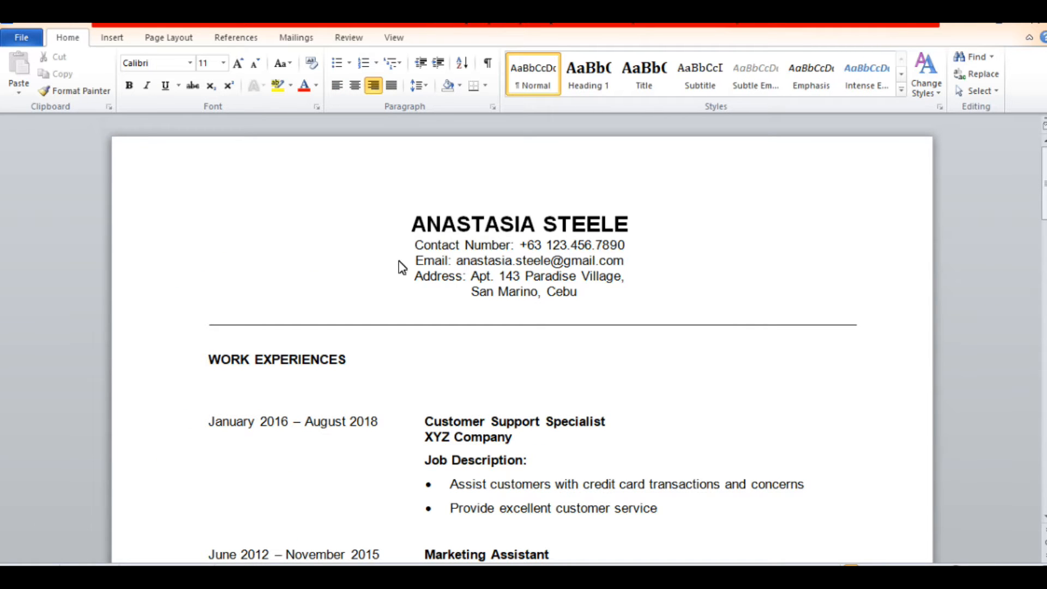
- Copy the applicant's name from the information document and paste it over the sample name in the resume template's header
left_click(390, 231)
left_click(619, 218)
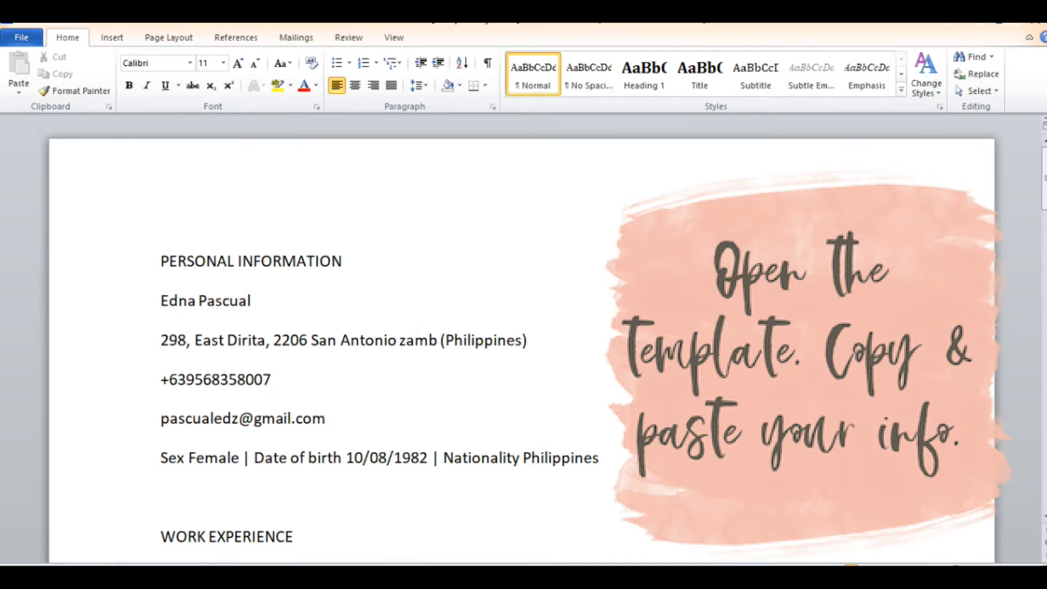
triple_click(231, 299)
key("ctrl+c")
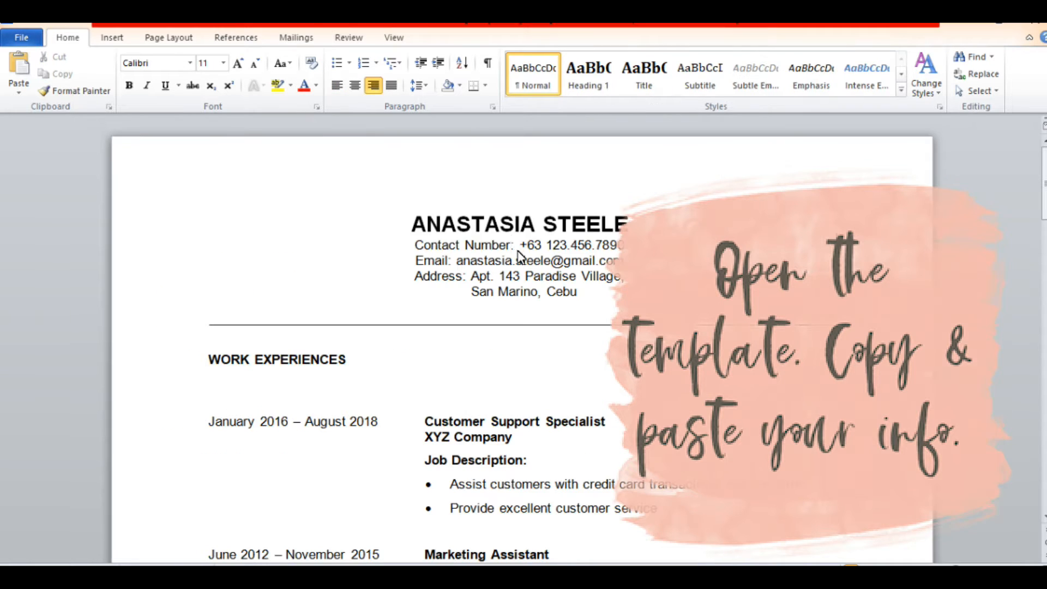
triple_click(499, 216)
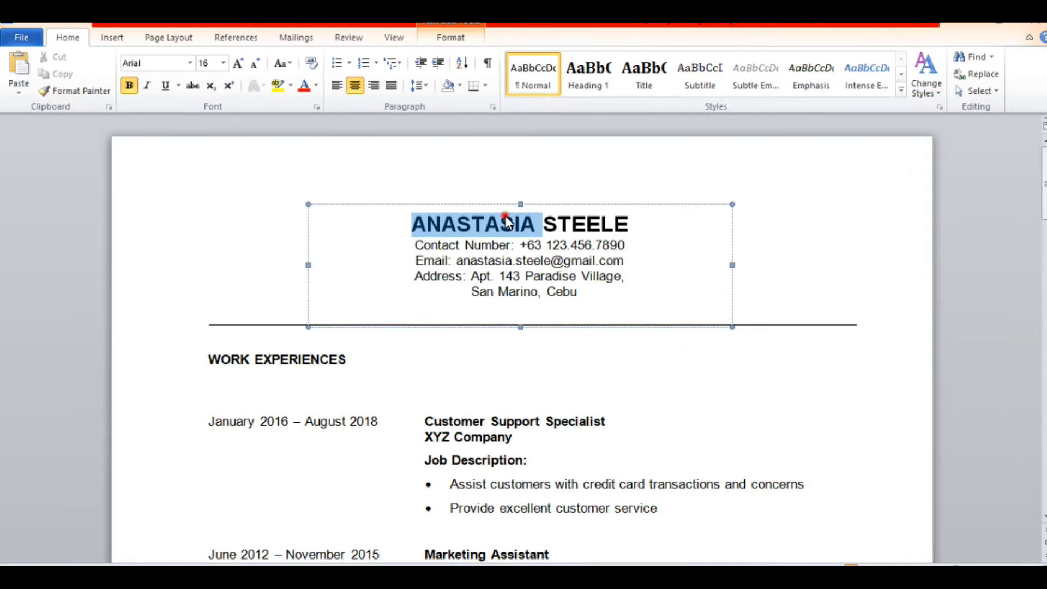
key("ctrl+v")
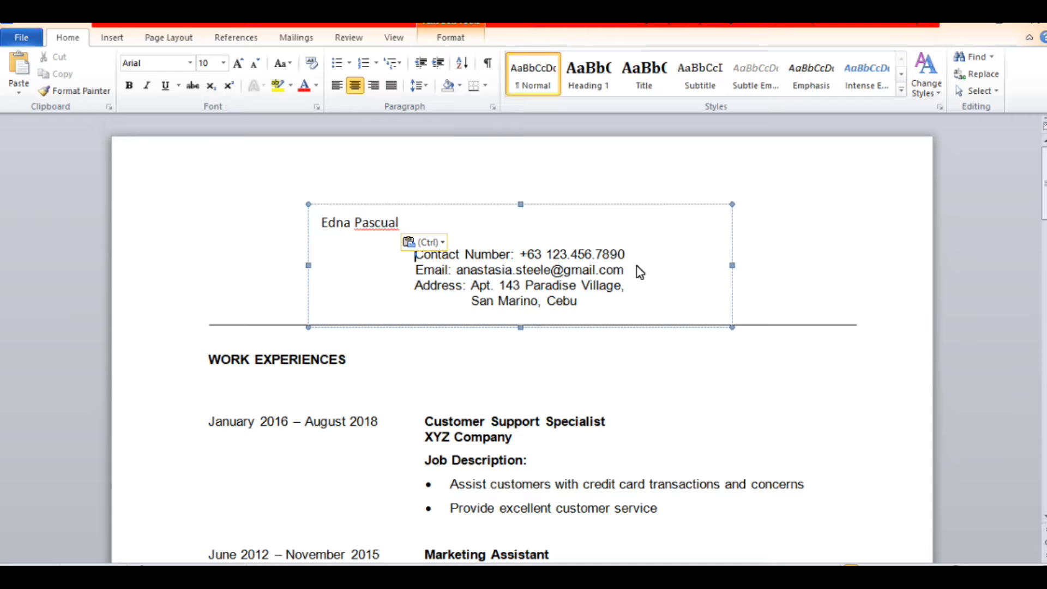
- Center the pasted applicant's name in the header box and make it bold
left_click(321, 222)
left_click(354, 86)
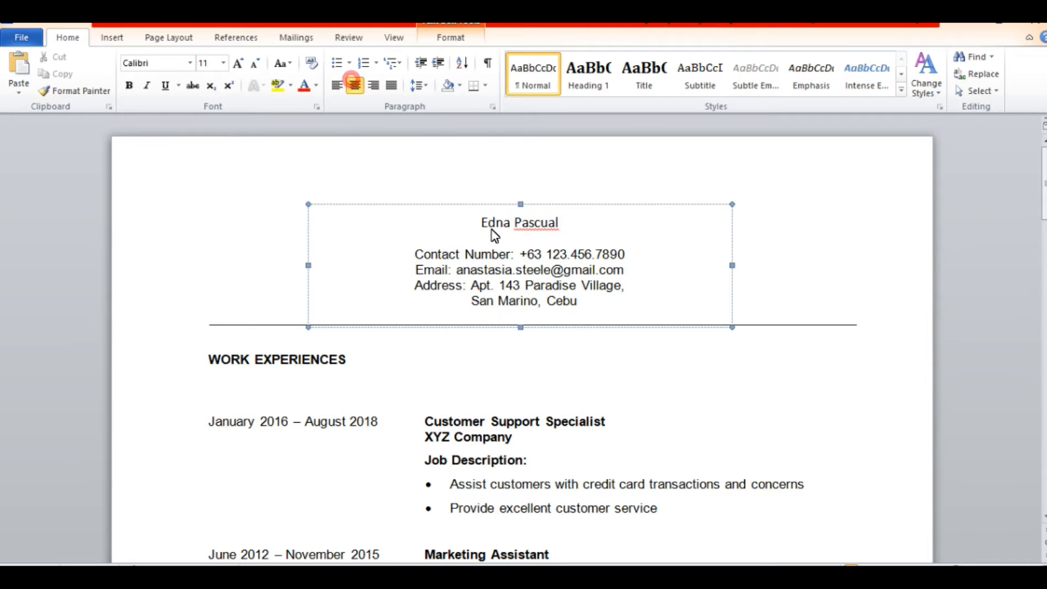
triple_click(496, 232)
key("ctrl+b")
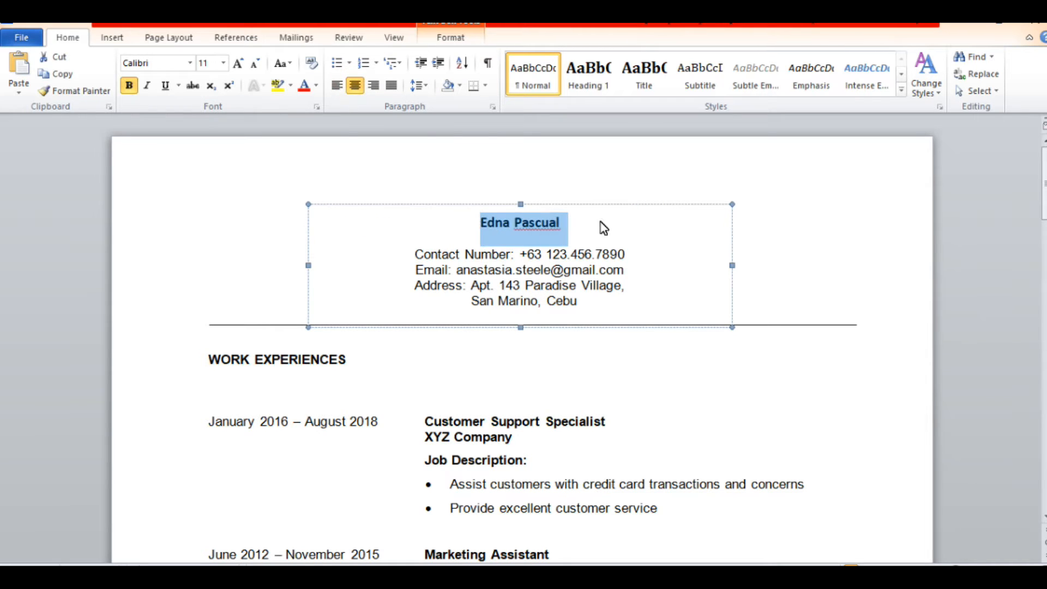
left_click(630, 225)
- Change the font of the applicant's name in the header to Arial
left_click(561, 272)
left_click(490, 288)
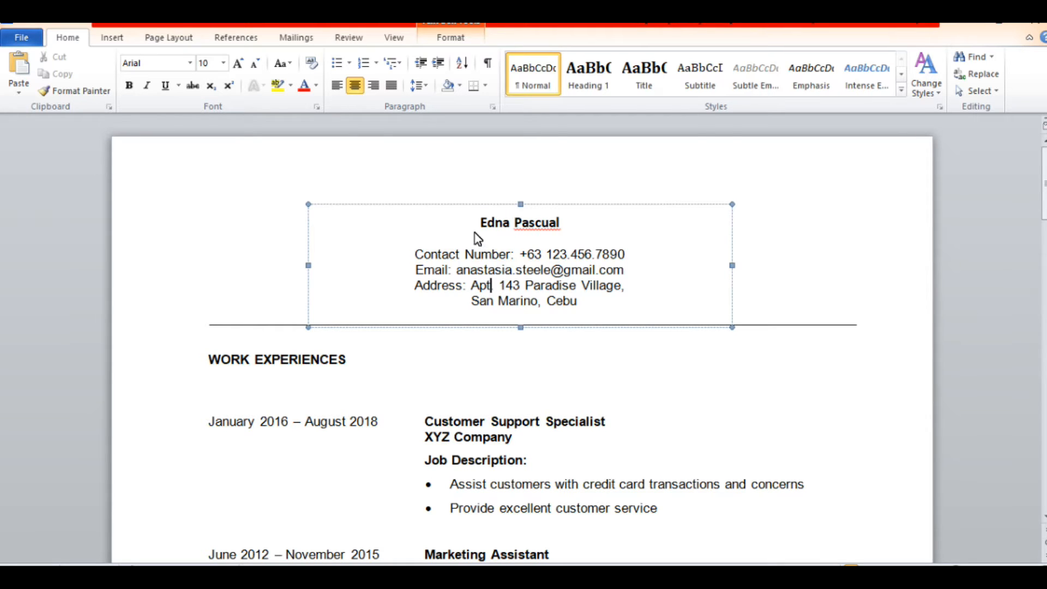
left_click_drag(479, 220, 562, 227)
left_click(173, 66)
type("Ar")
key("Return")
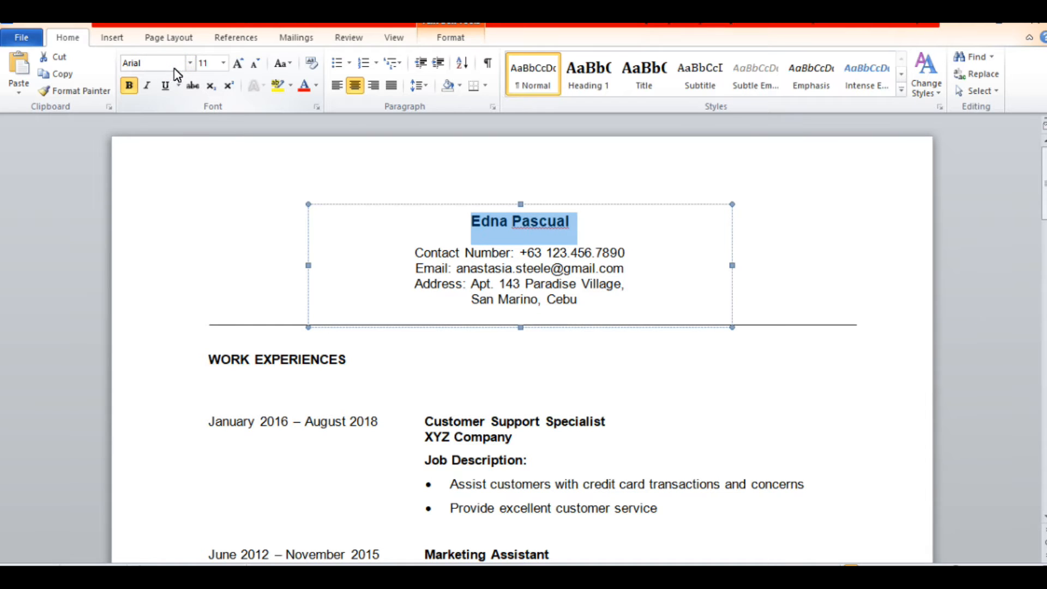
- Try to close the gap between the applicant's name and the contact number line in the header
left_click(414, 254)
key("BackSpace")
key("BackSpace")
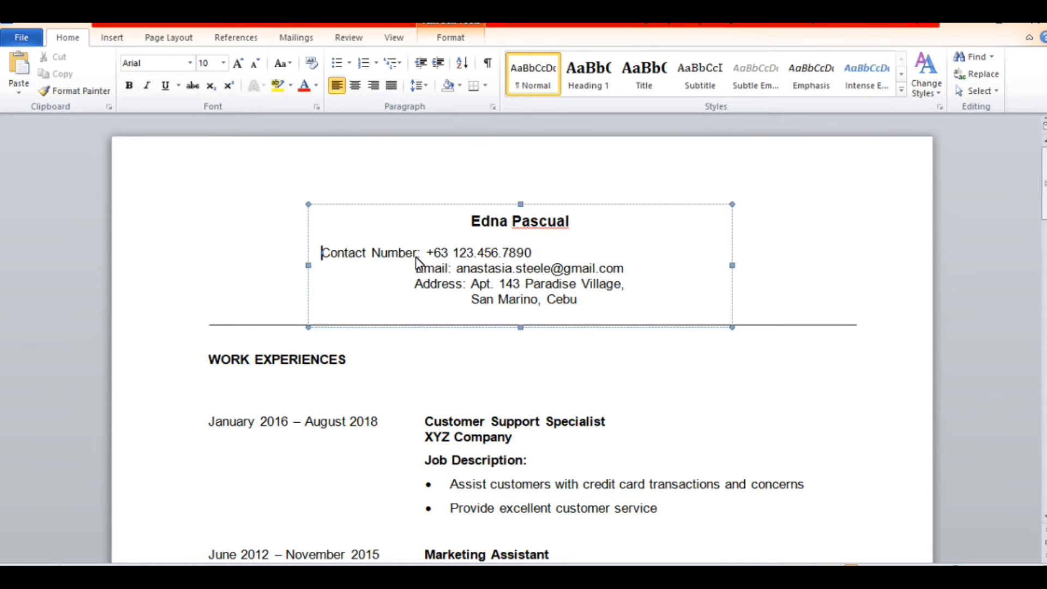
key("Return")
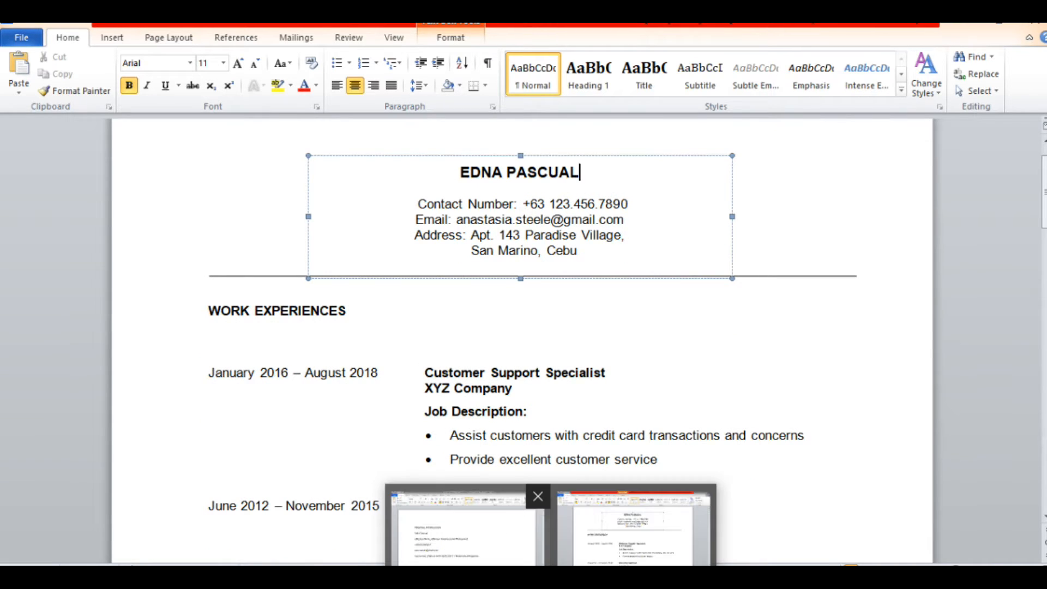
- Replace the header's sample contact number, e-mail and address with the applicant's own details from the information document
left_click(467, 537)
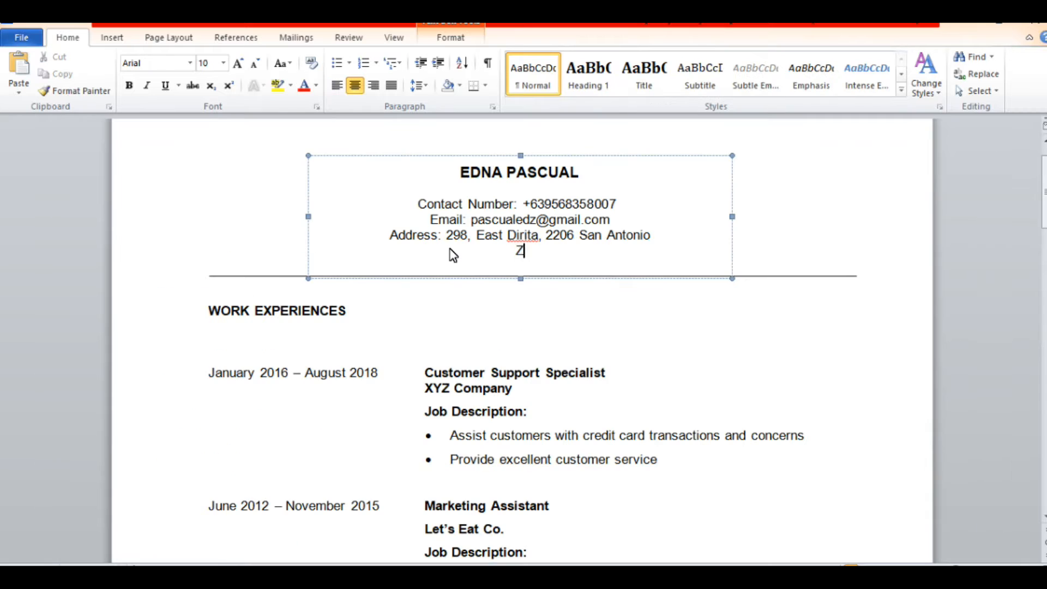
type("AMB")
key("BackSpace")
key("BackSpace")
key("BackSpace")
type("amboanga, Philippines")
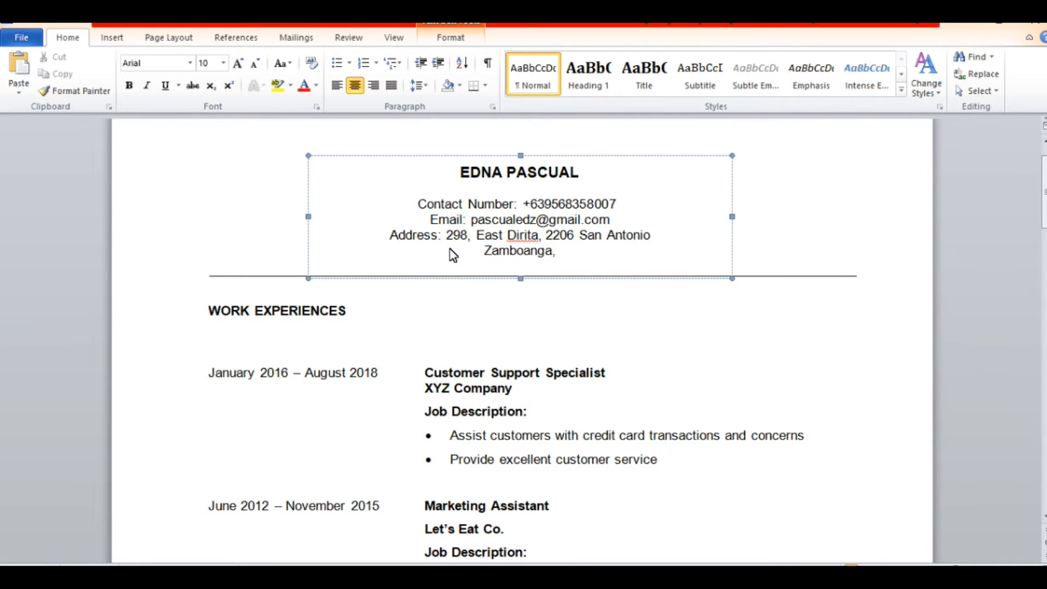
- Compare the template's work experience entries with the applicant's job history and duties in the information document, dismissing any error dialog
left_click(824, 358)
scroll(825, 358, "down", 4)
scroll(825, 358, "up", 5)
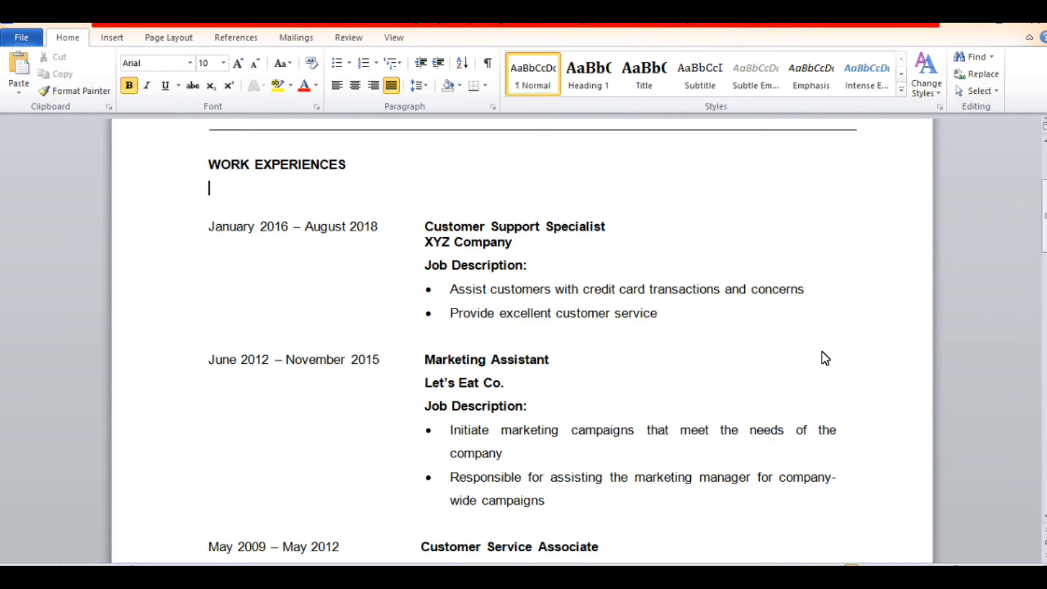
scroll(824, 359, "down", 2)
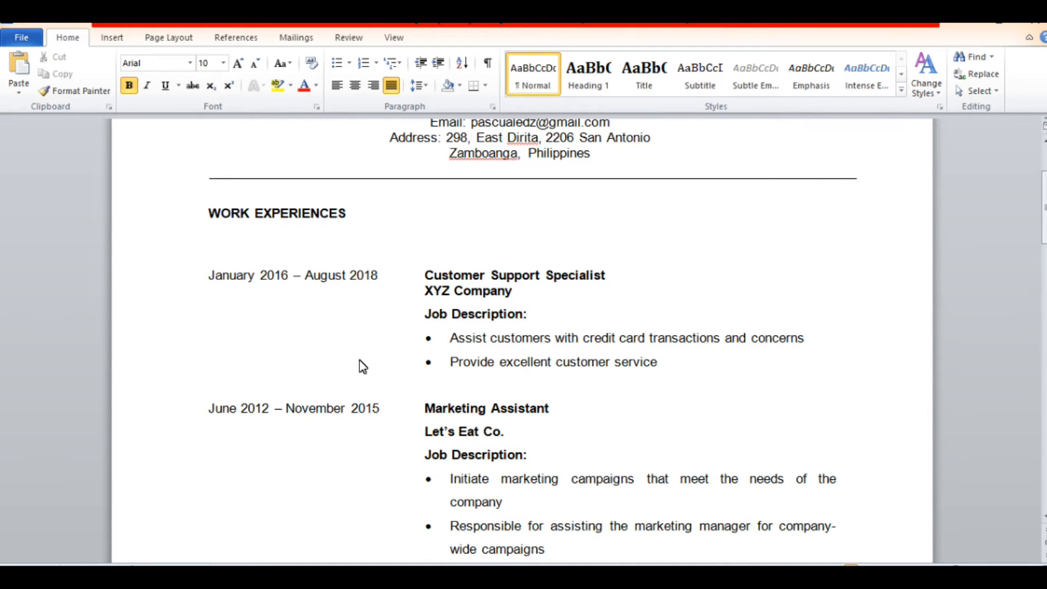
left_click(371, 577)
left_click(669, 360)
scroll(670, 360, "down", 4)
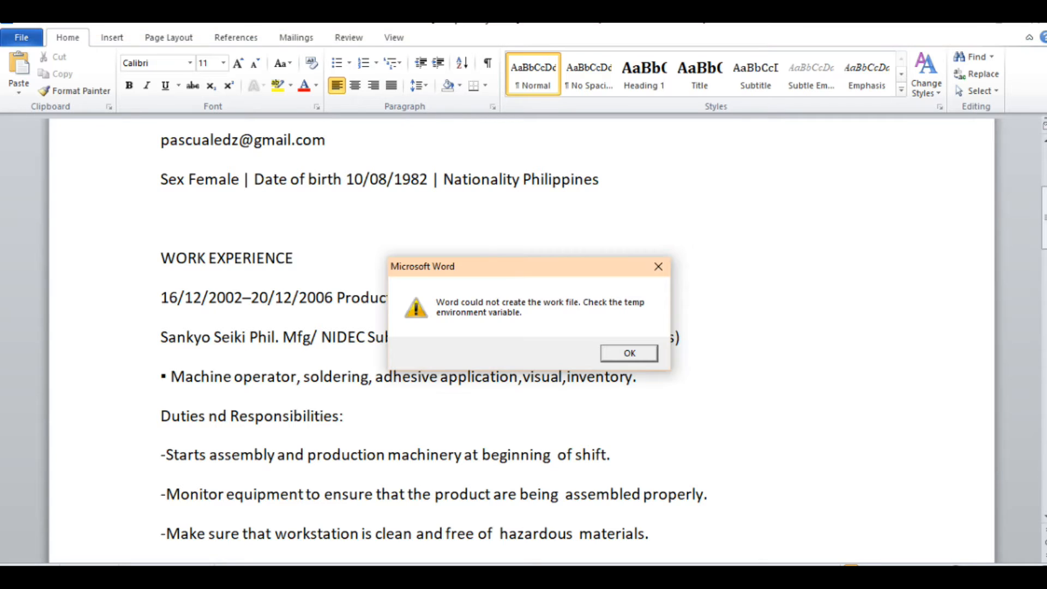
left_click(629, 353)
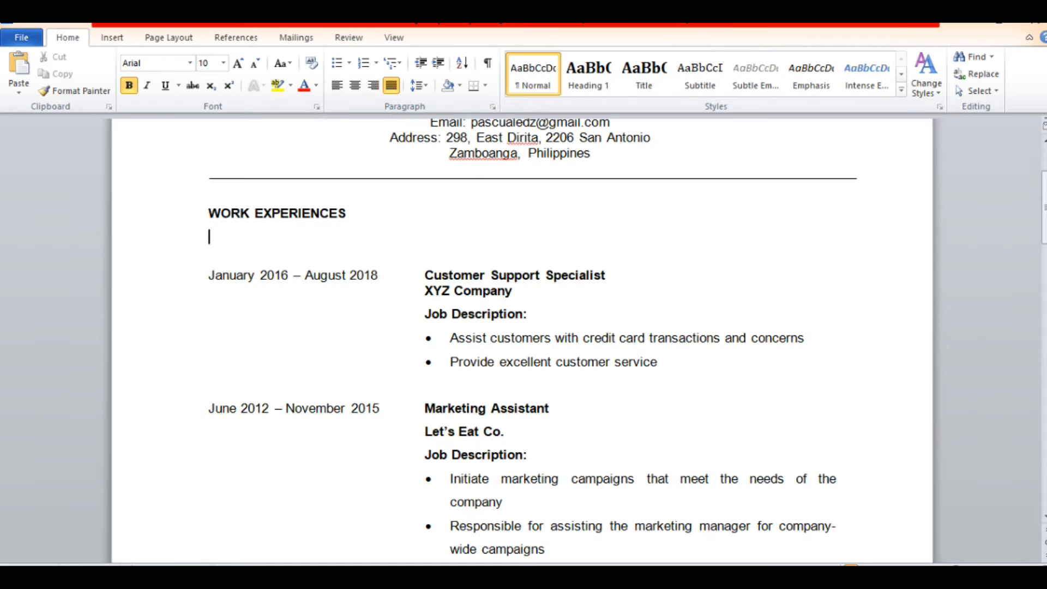
scroll(523, 485, "down", 3)
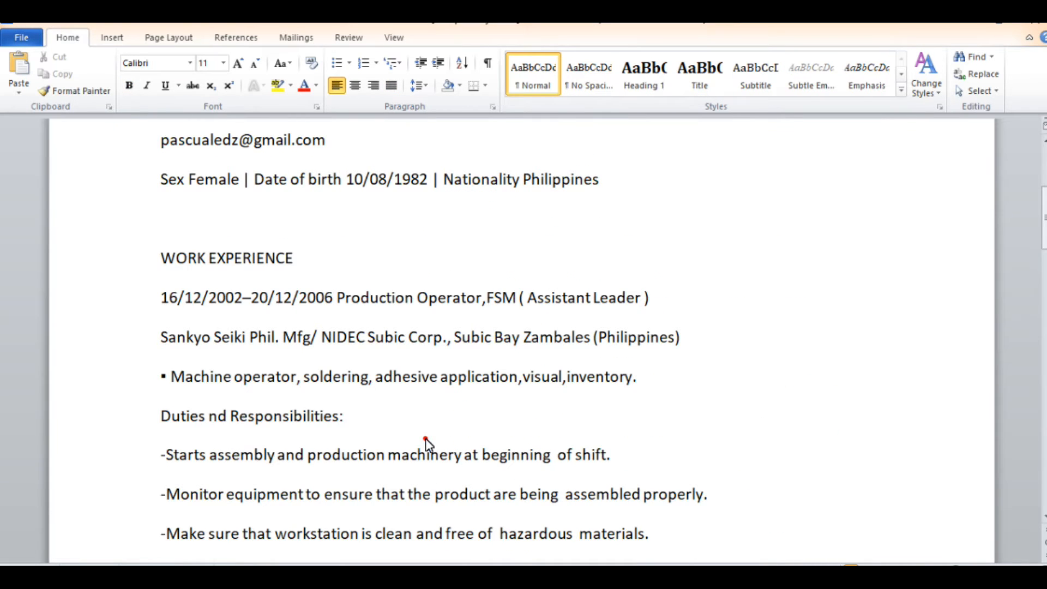
left_click(425, 438)
scroll(425, 439, "down", 3)
scroll(434, 432, "down", 10)
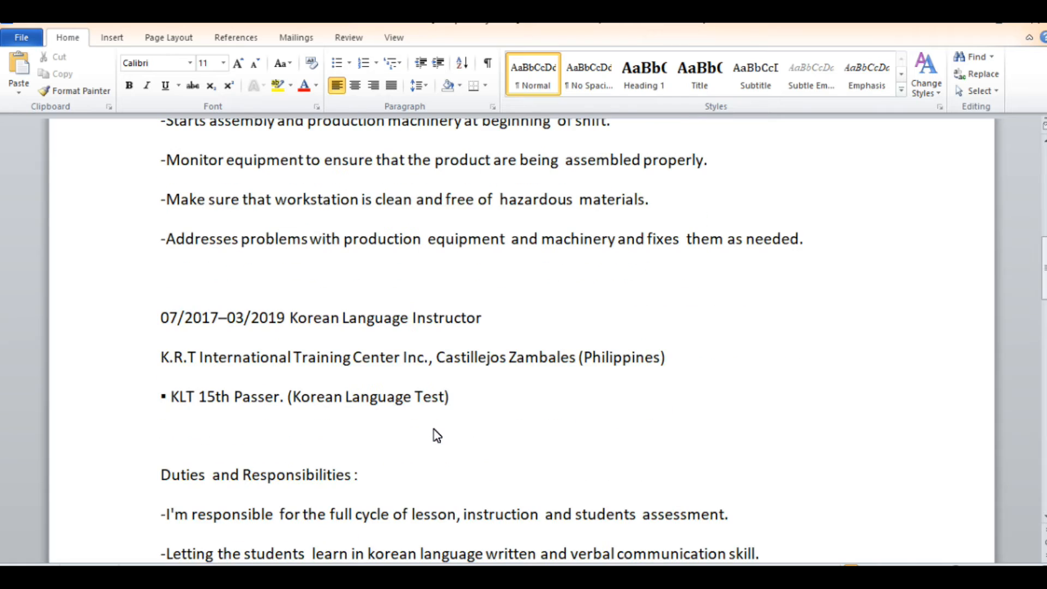
scroll(435, 434, "up", 2)
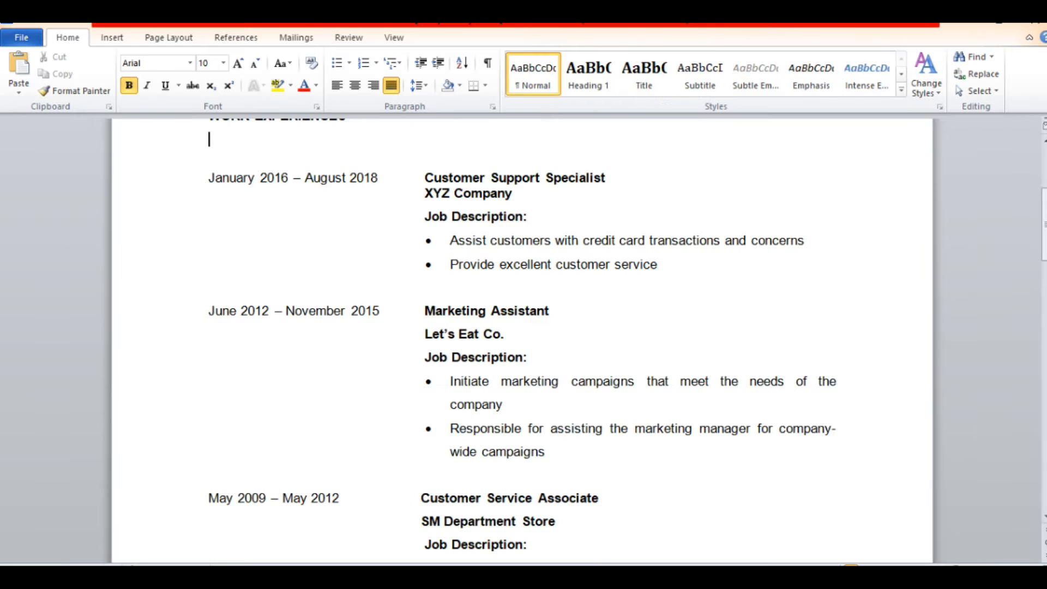
- Change the dates of the first work experience entry to July 2017 – March 2019
double_click(233, 178)
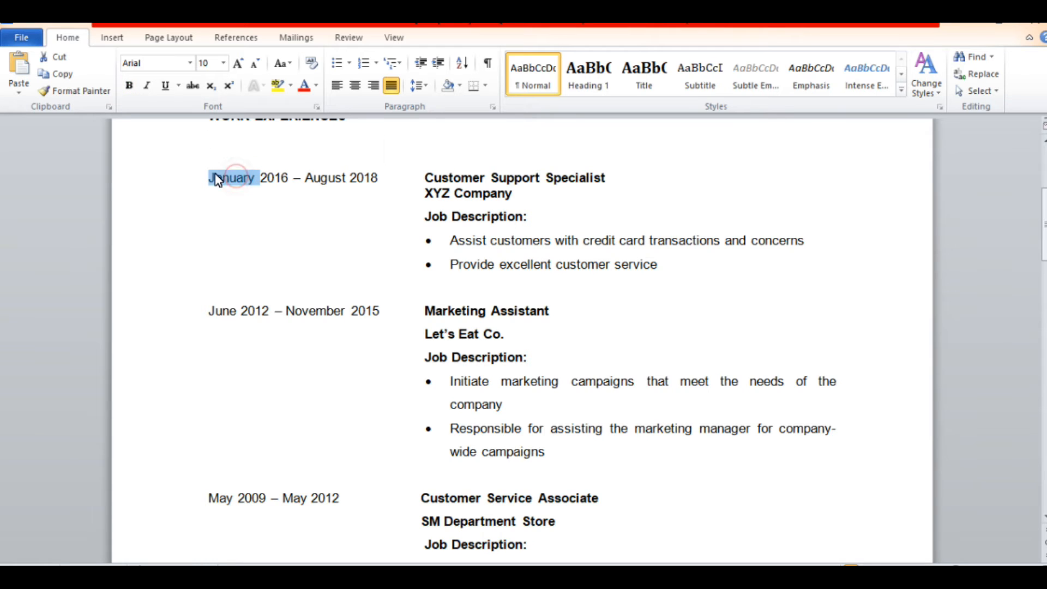
type("july")
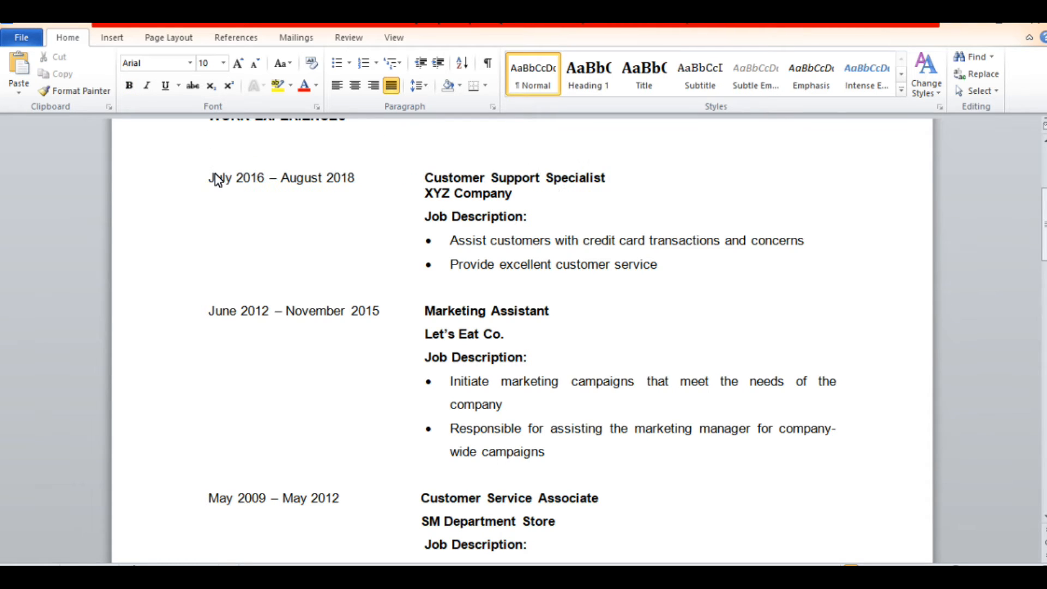
left_click(266, 179)
key("BackSpace")
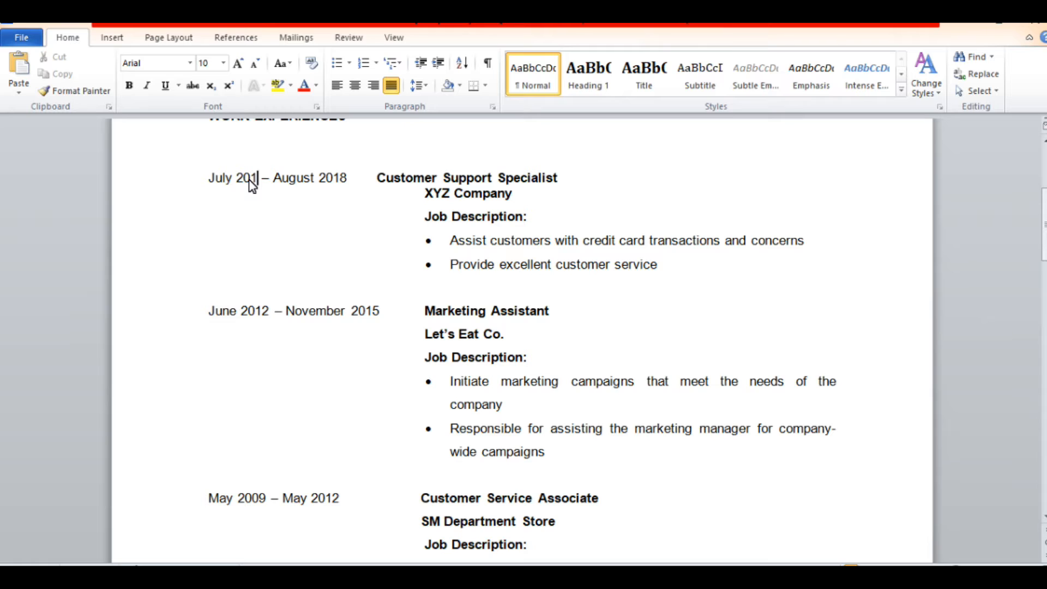
type("7")
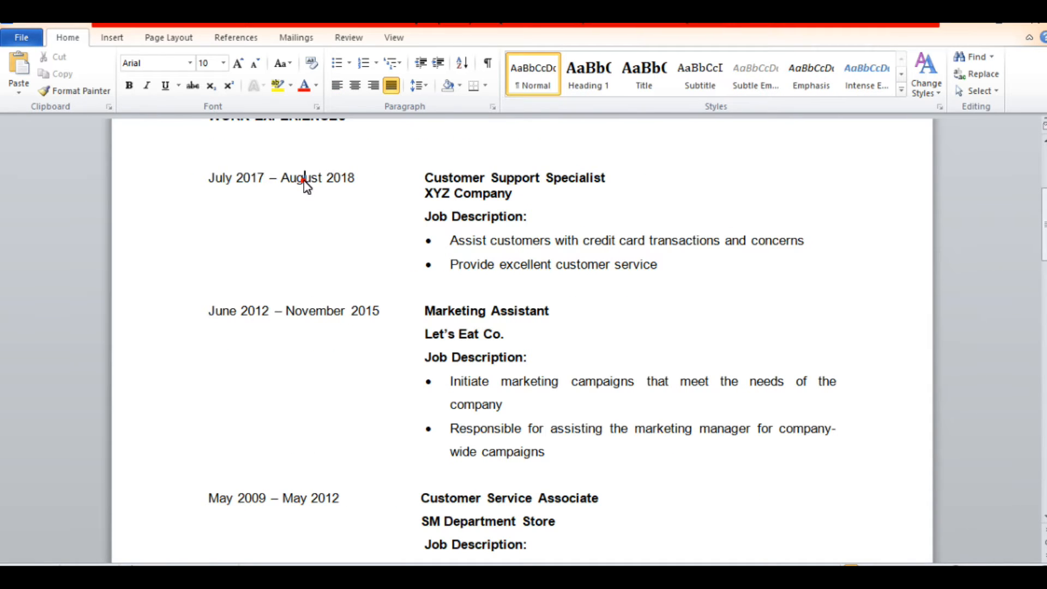
double_click(304, 179)
type("March")
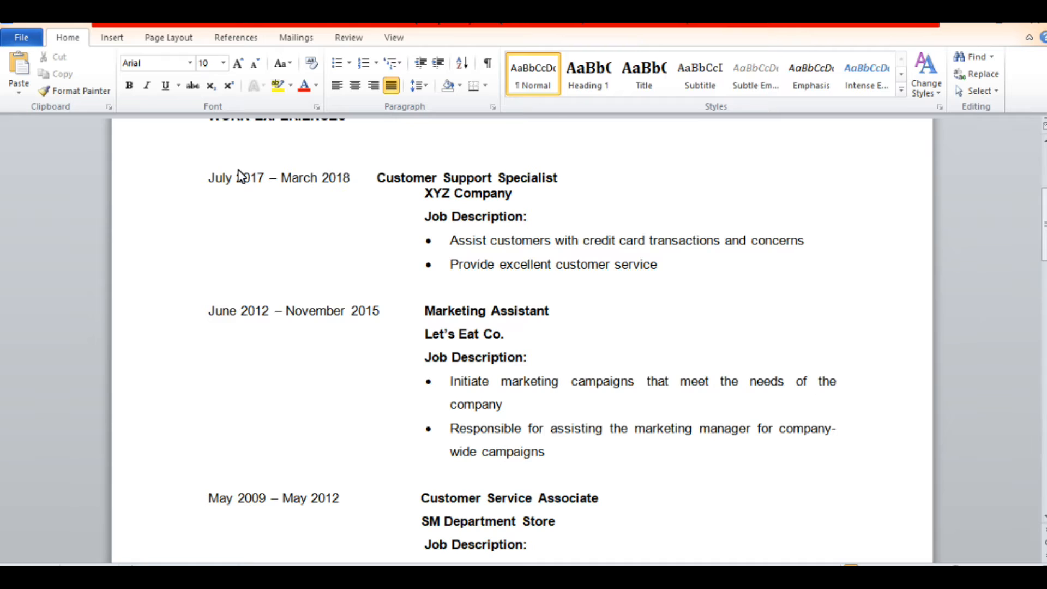
left_click_drag(349, 168, 352, 171)
left_click(351, 172)
key("BackSpace")
type("9")
left_click(366, 179)
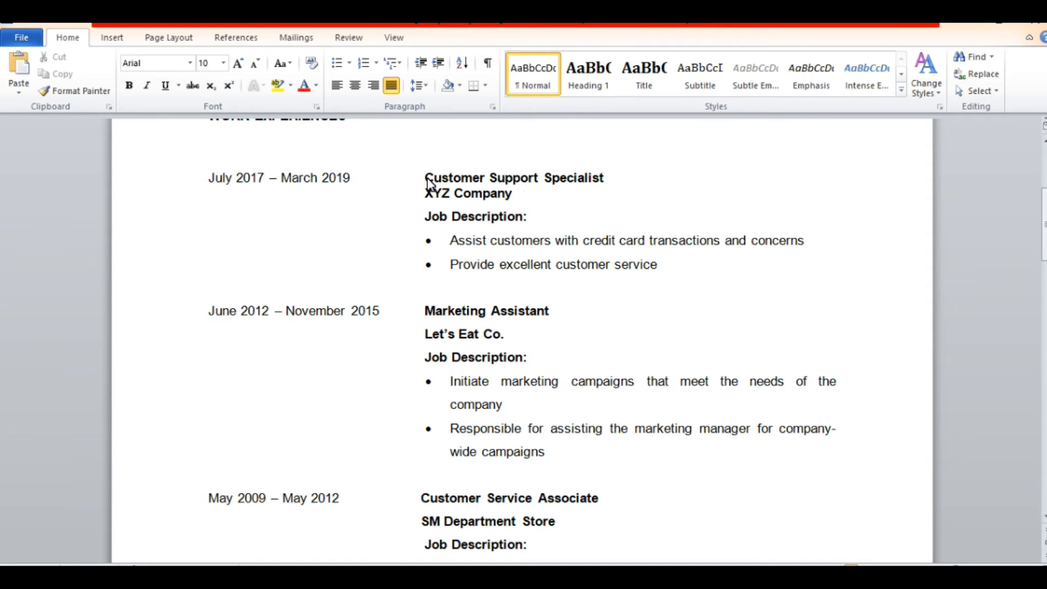
- Replace the first entry's job title with Korean Language Instructor and align it with the company line below
key("BackSpace")
left_click_drag(422, 178, 583, 188)
type("Korean Lan")
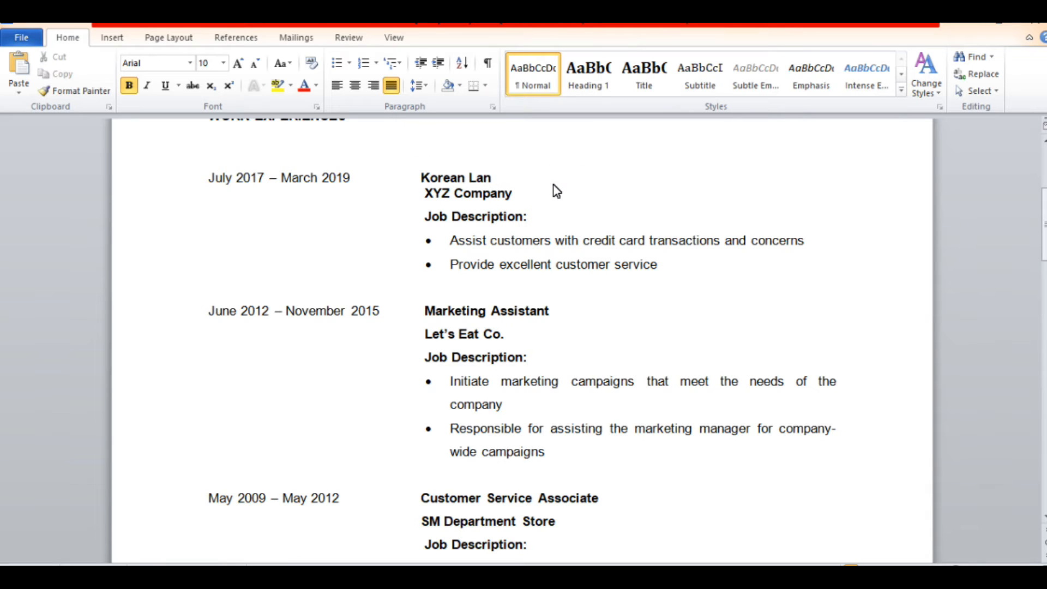
type("guage  Instructor")
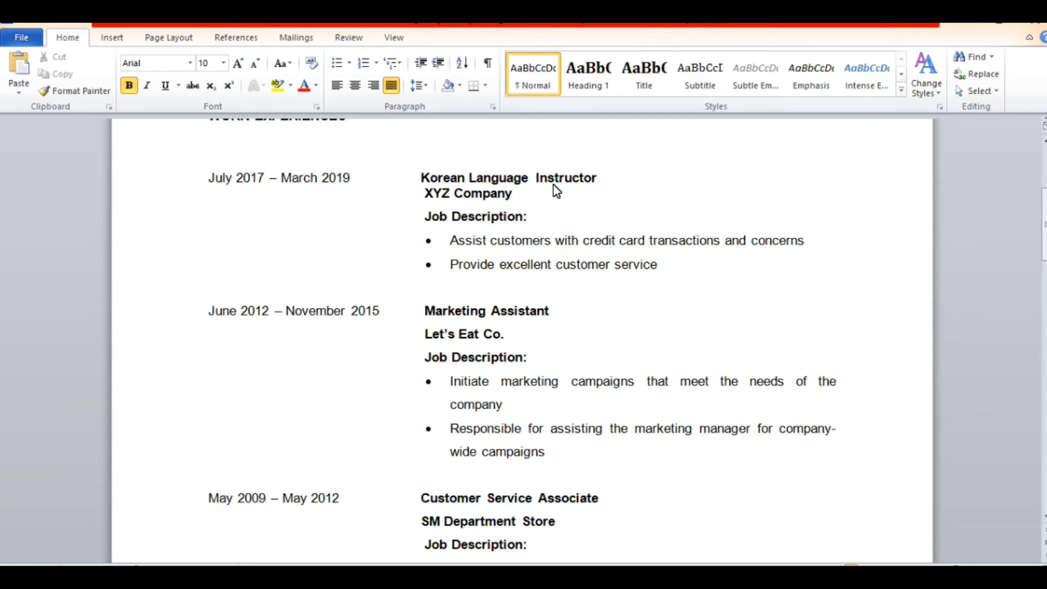
left_click(421, 178)
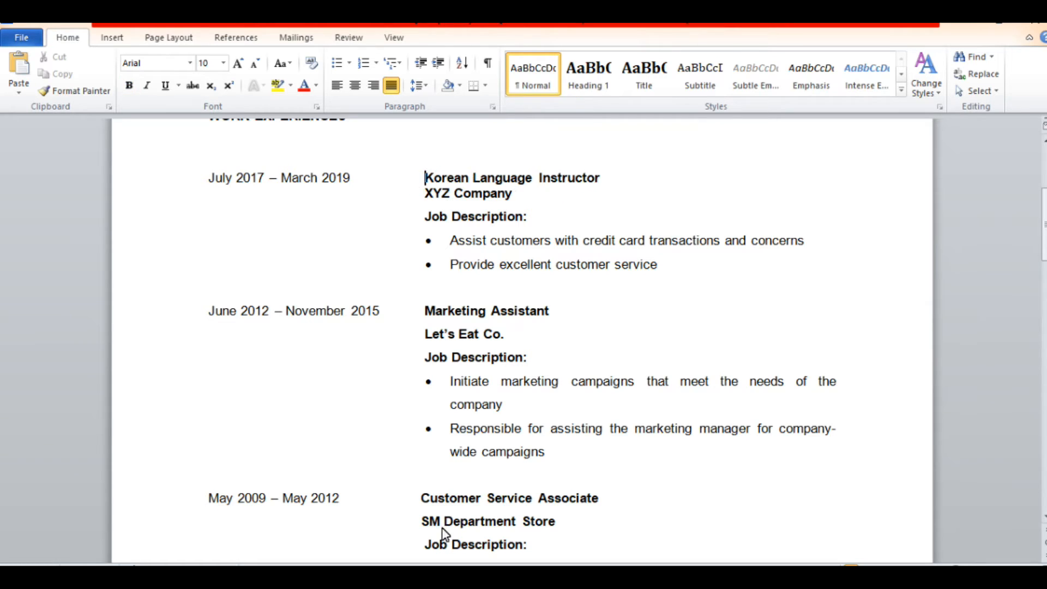
- Copy K.R.T International Training Center Inc from the information document over the sample XYZ Company name
left_click(467, 576)
left_click(165, 295)
left_click_drag(168, 301, 424, 305)
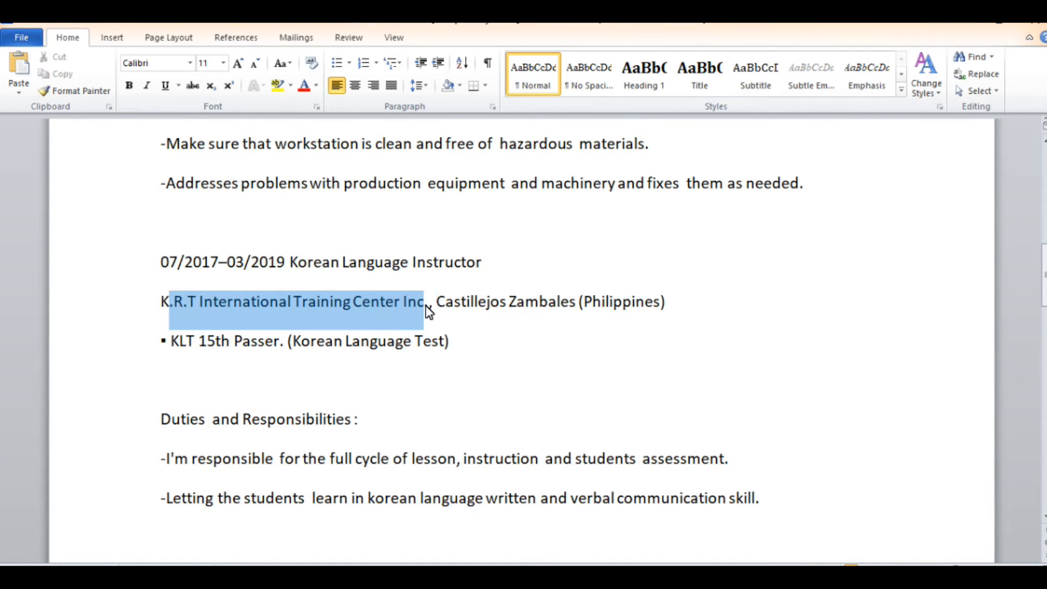
left_click_drag(426, 193, 514, 197)
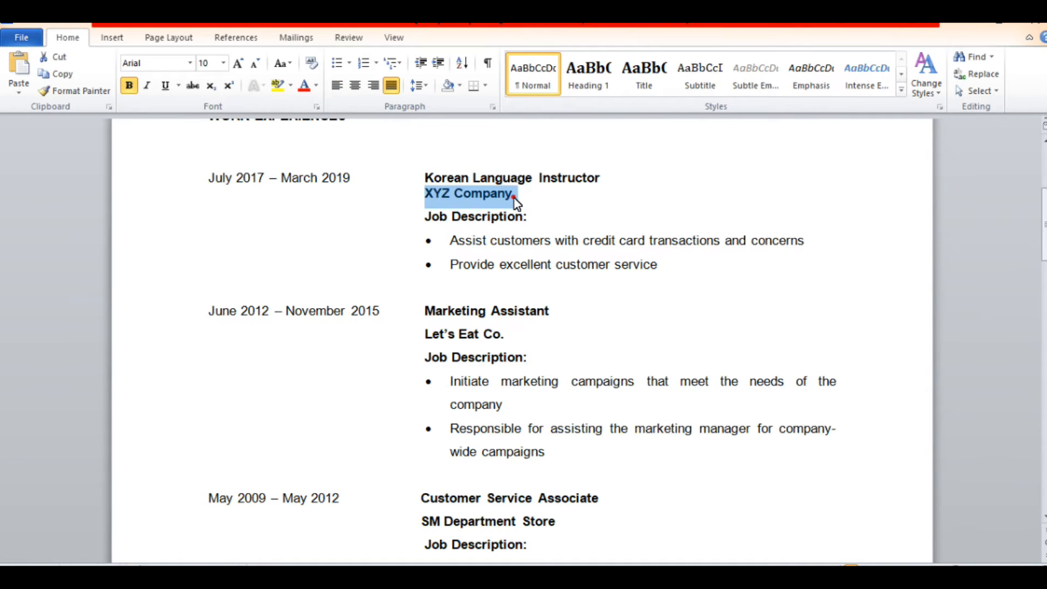
right_click(514, 197)
left_click(621, 254)
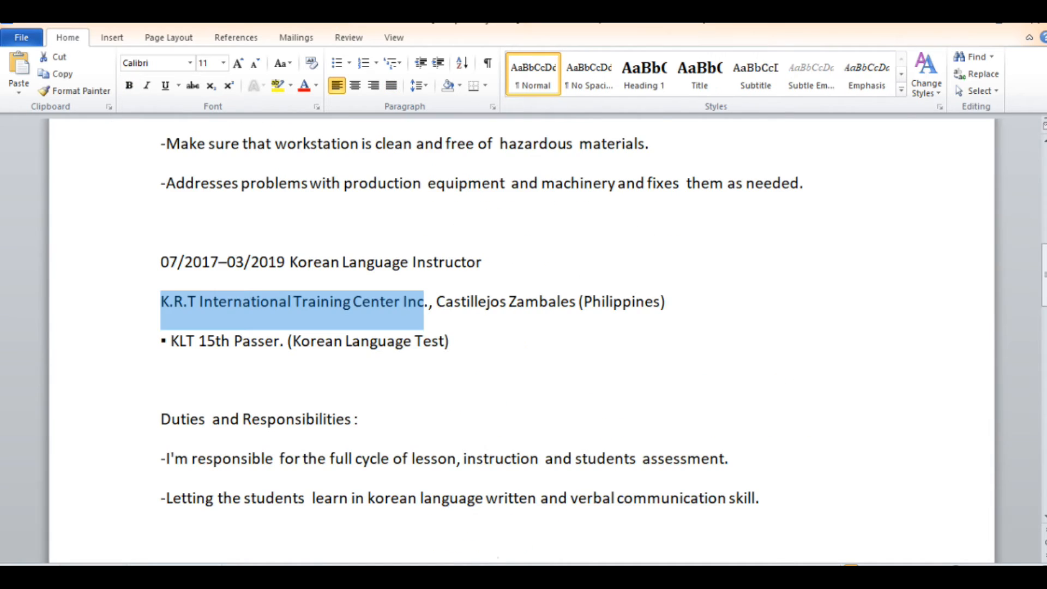
- Replace the first sample duty with the instructor's responsibility for the full cycle of lessons, instructions, and students' assessments from the information document
left_click(390, 402)
scroll(391, 401, "down", 3)
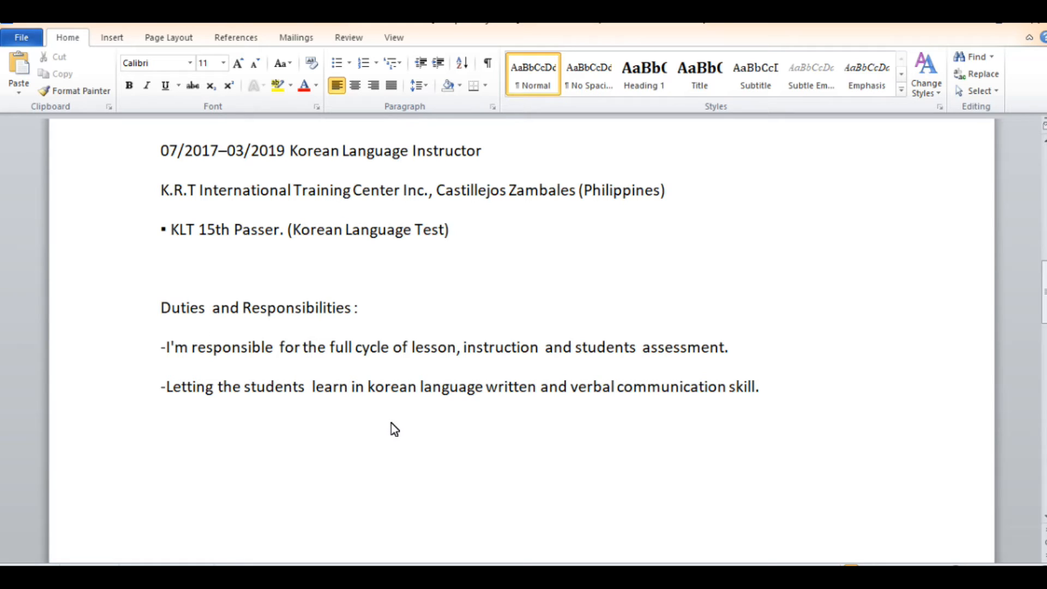
scroll(394, 429, "down", 2)
left_click_drag(192, 238, 719, 240)
key("ctrl+c")
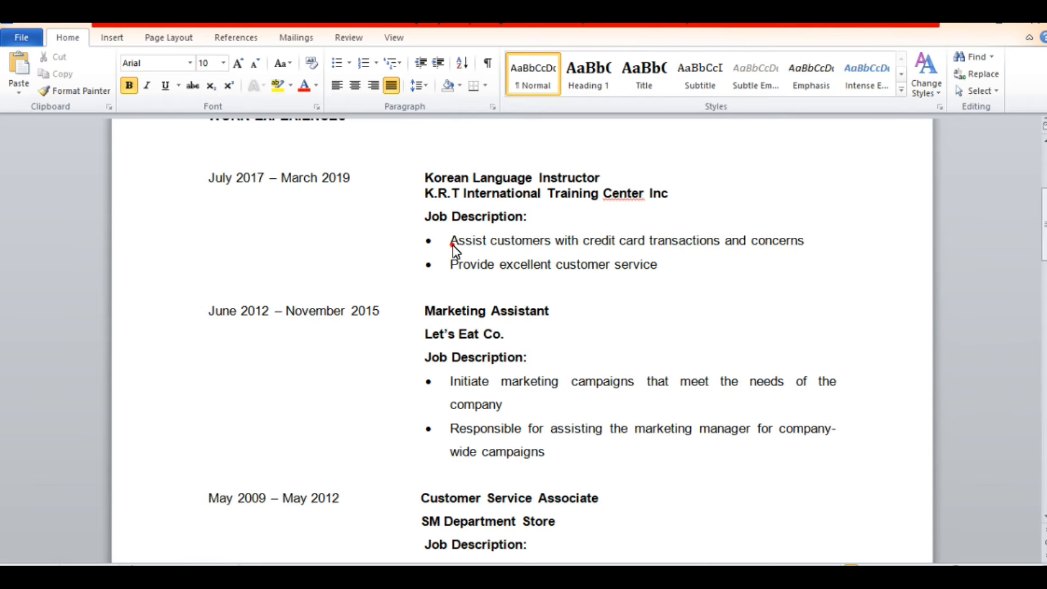
left_click_drag(452, 244, 800, 239)
right_click(800, 239)
left_click(901, 294)
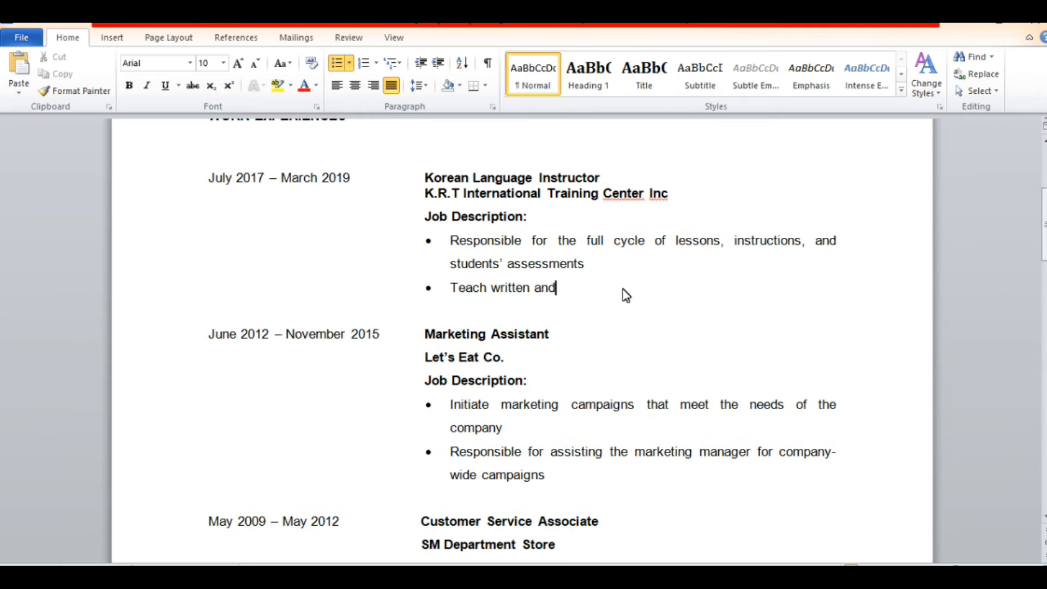
- Complete the instructor entry's second duty as "Teach written and verbal Korean communication skills"
type("verbal Korean language")
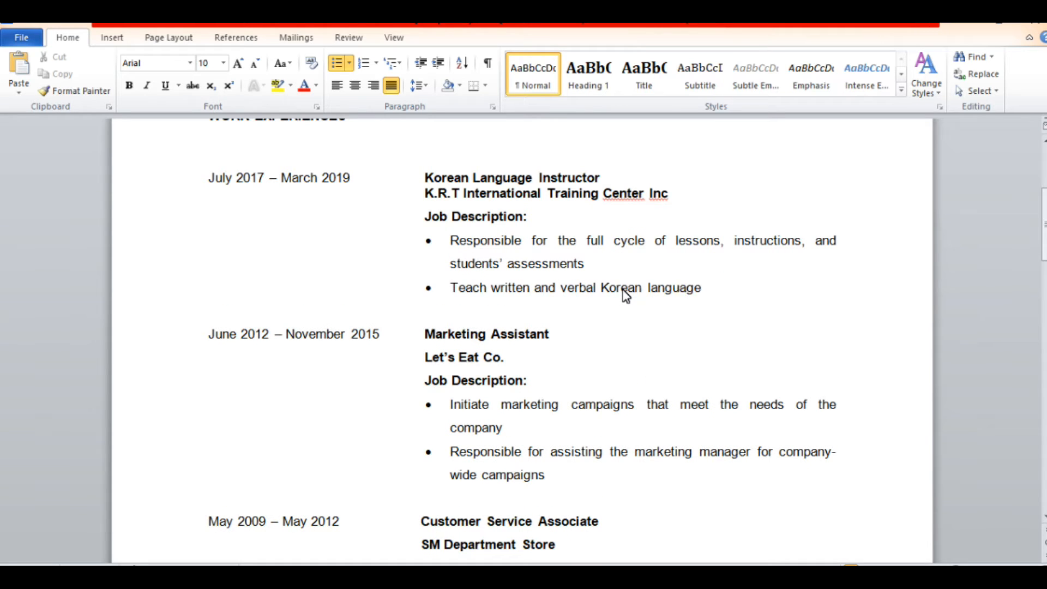
key("BackSpace")
key("BackSpace")
key("BackSpace")
key("BackSpace")
key("BackSpace")
key("BackSpace")
key("BackSpace")
key("BackSpace")
type("communication skill")
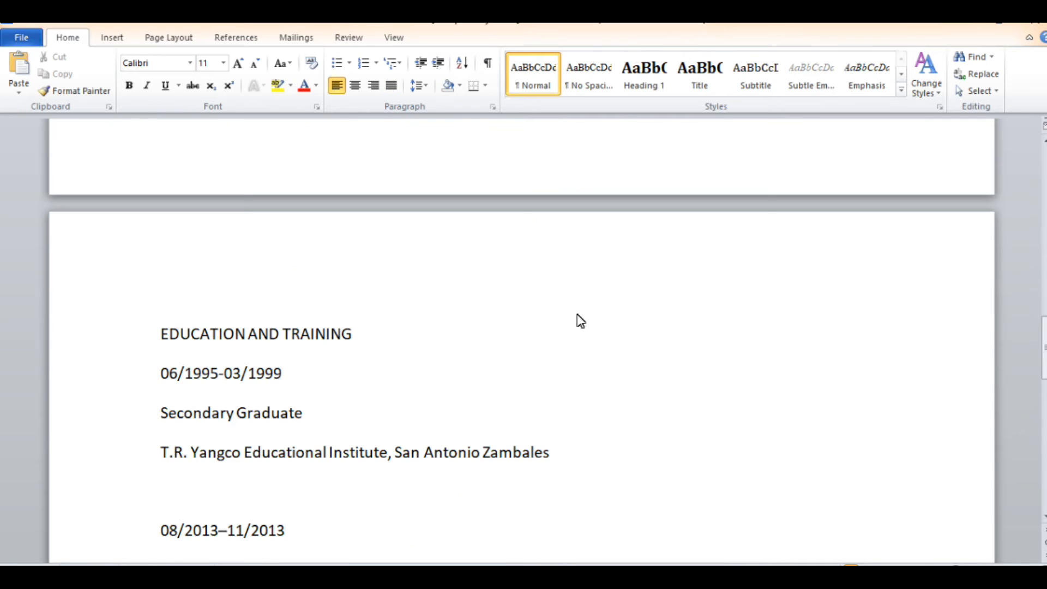
- Replace the second work entry with the December 2002 – December 2006 Production Operator, FSM (Assistant Leader) job at Sankyo Seiki Phil. Mfg and its first three duties
scroll(596, 316, "up", 10)
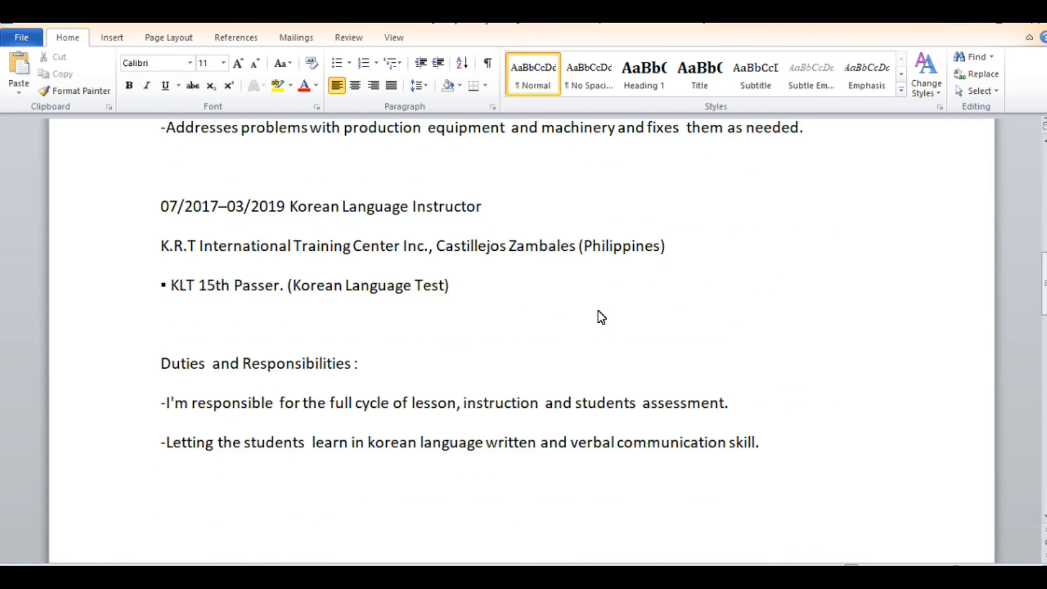
scroll(381, 358, "up", 6)
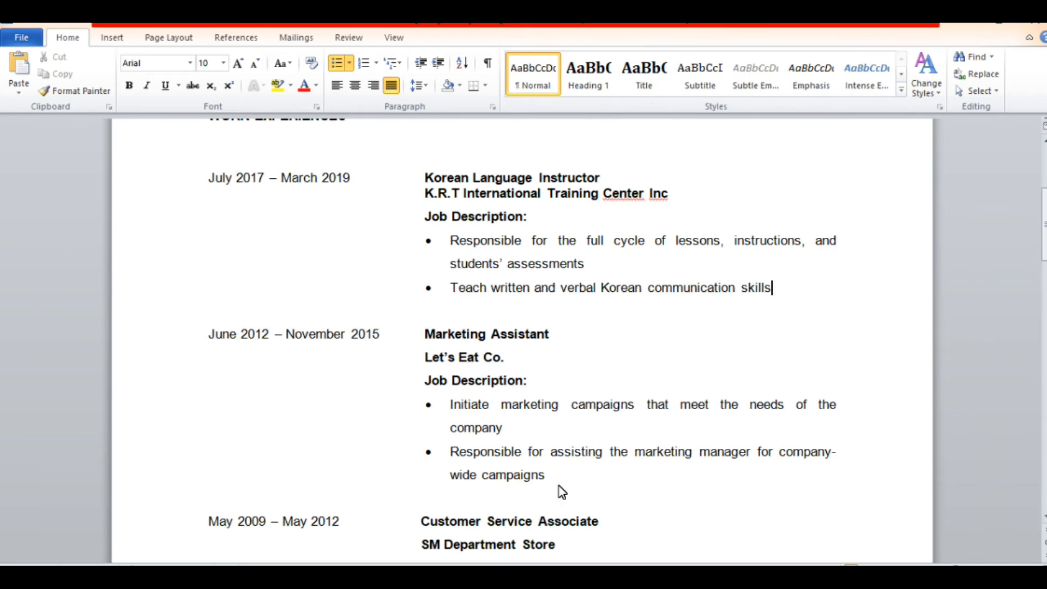
scroll(561, 486, "down", 2)
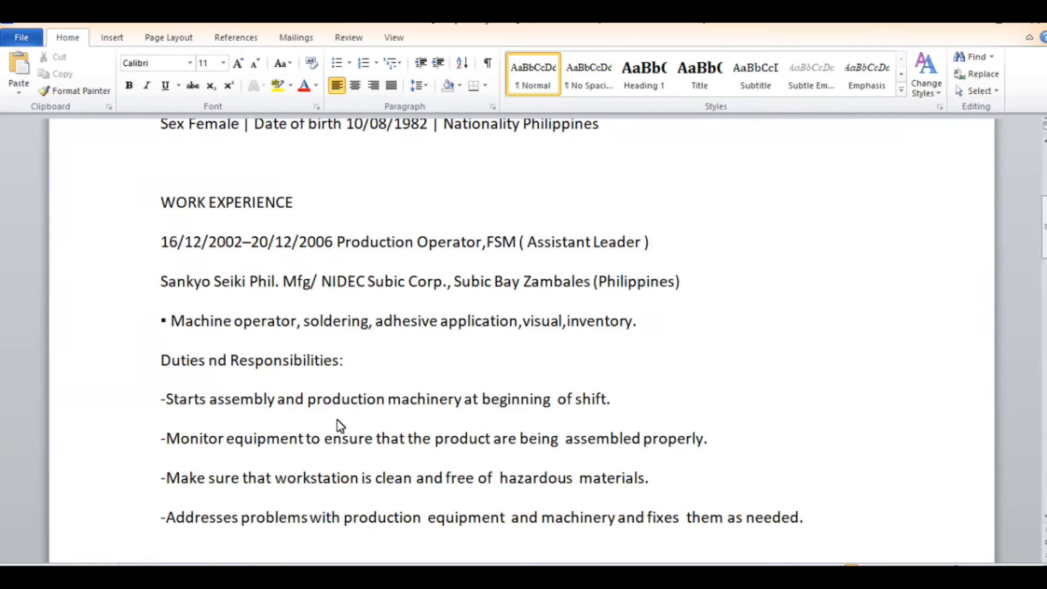
scroll(300, 326, "up", 1)
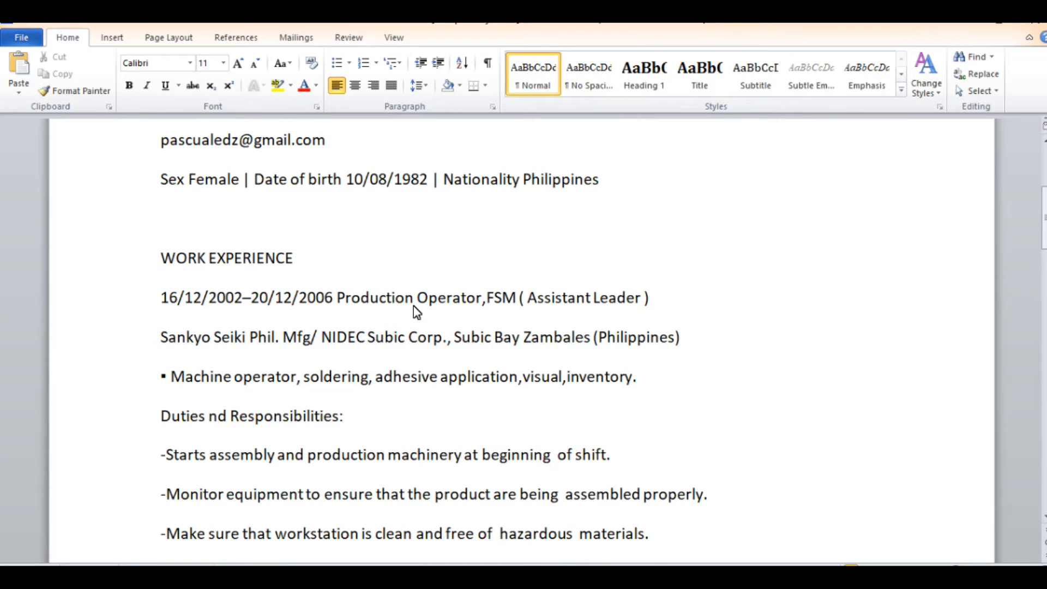
left_click(197, 303)
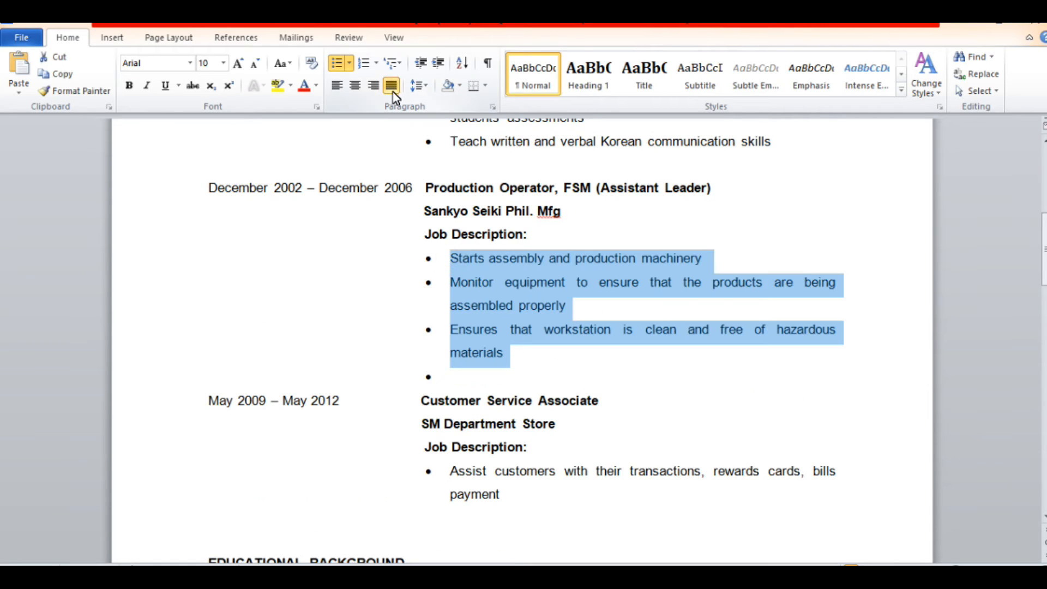
- Left-align the Production Operator duties and add "Addresses problems with production equipment and machinery and fixes them as needed" as the last one
left_click(352, 85)
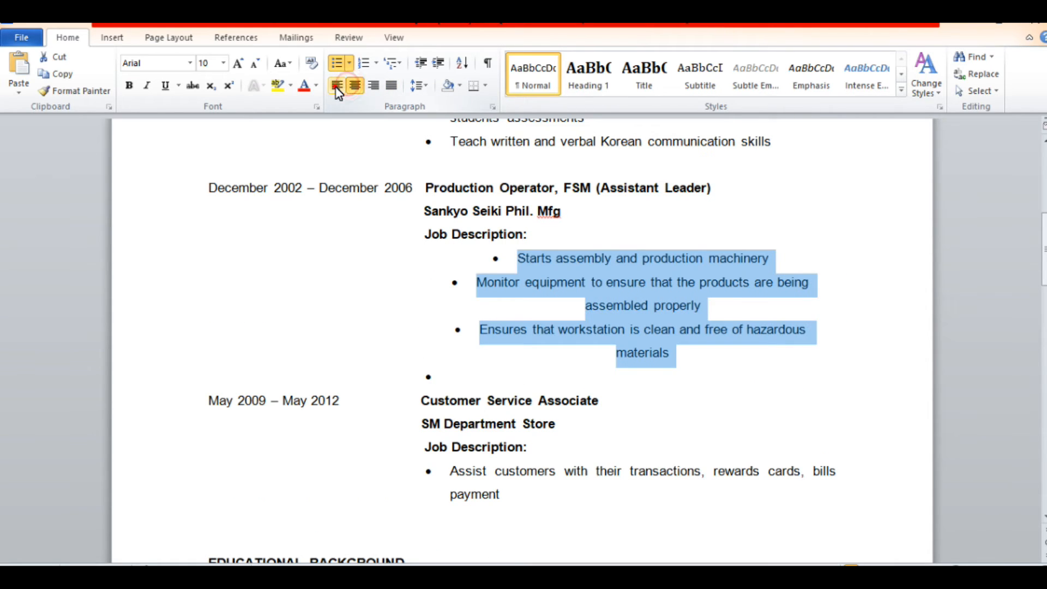
left_click(336, 85)
left_click(570, 382)
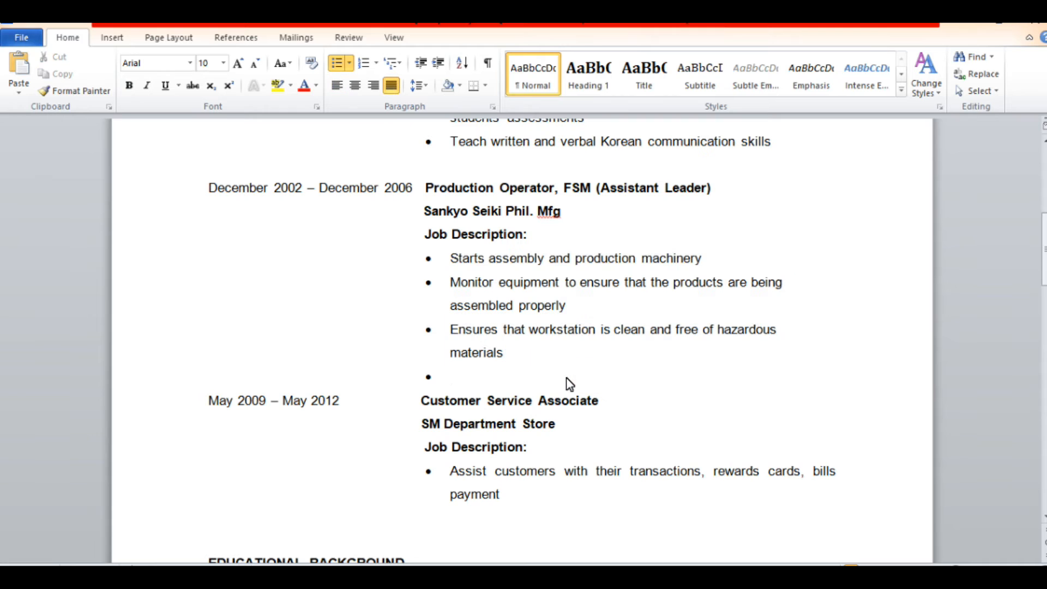
type("Addresses problems with production equipment and machinery and fixes them as needed")
key("Return")
key("BackSpace")
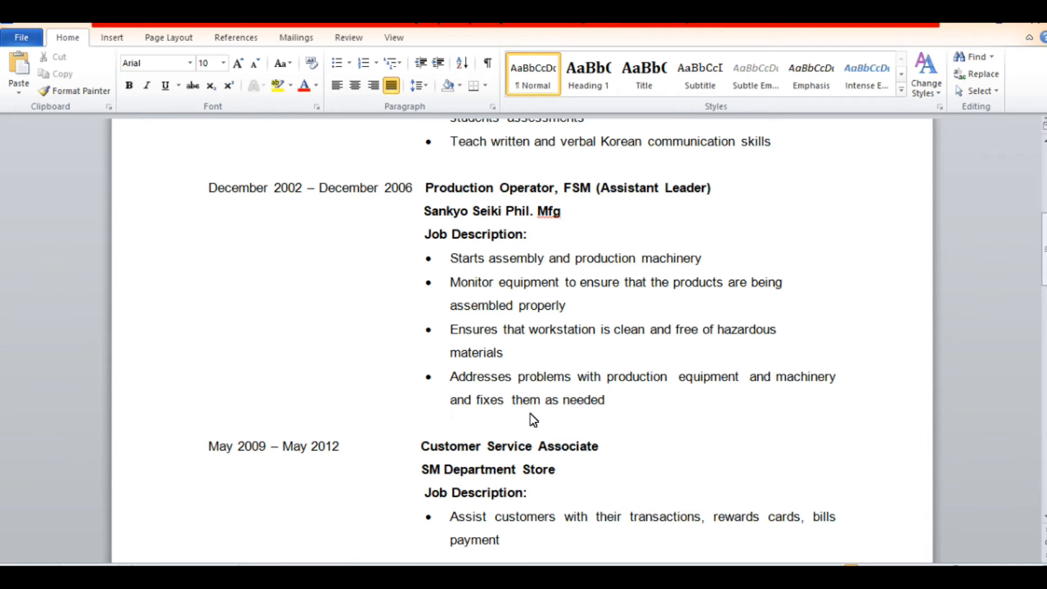
- Delete the sample Customer Service Associate entry at SM Department Store and adjust the blank lines above Educational Background
key("alt+Tab")
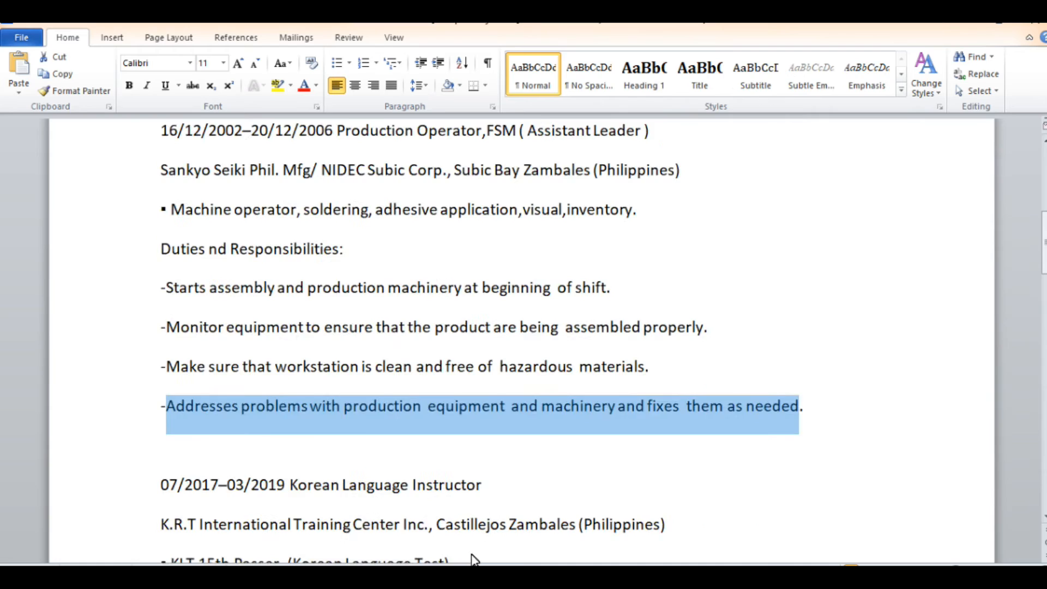
scroll(333, 457, "down", 6)
key("alt+Tab")
scroll(402, 416, "down", 2)
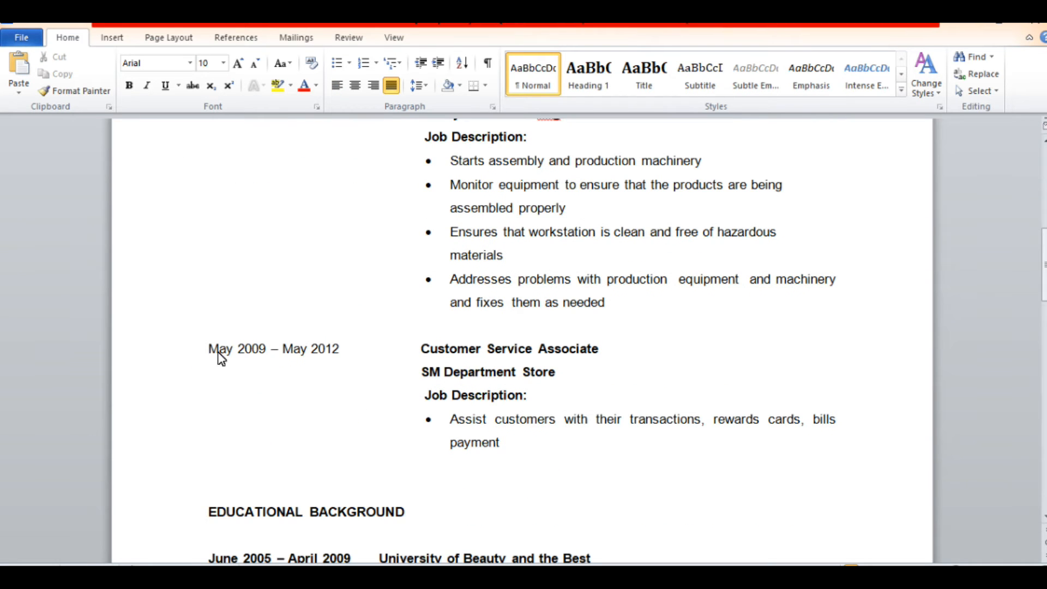
left_click_drag(209, 352, 567, 458)
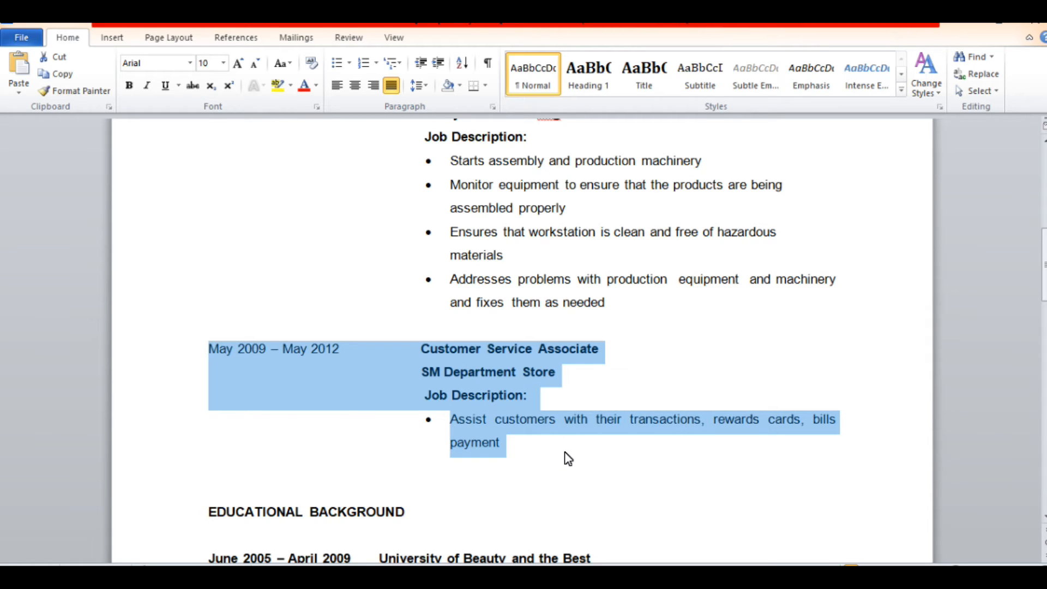
key("Delete")
key("BackSpace")
key("BackSpace")
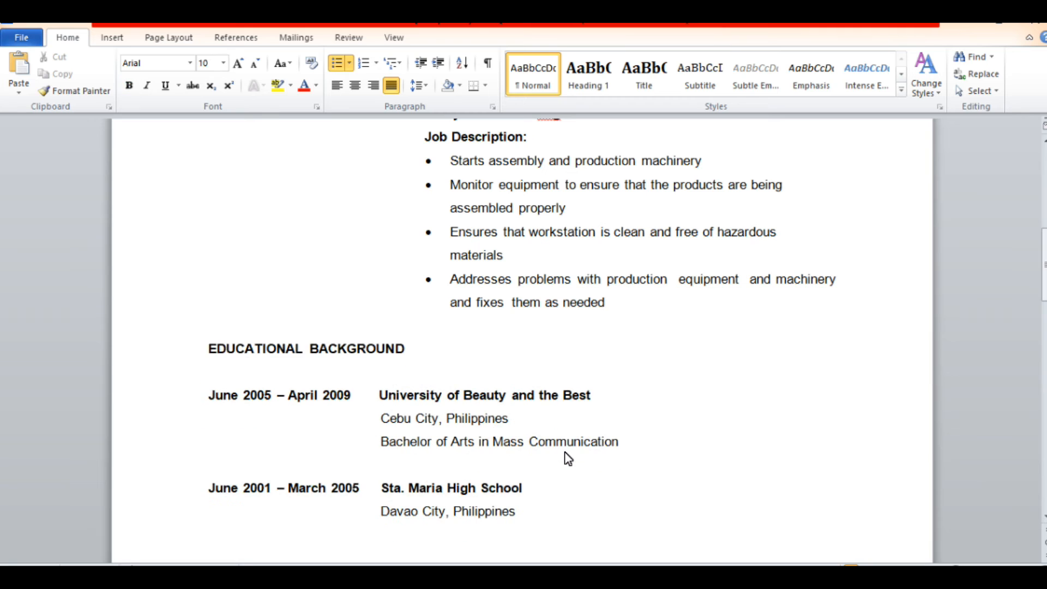
key("Return")
scroll(567, 458, "up", 2)
key("BackSpace")
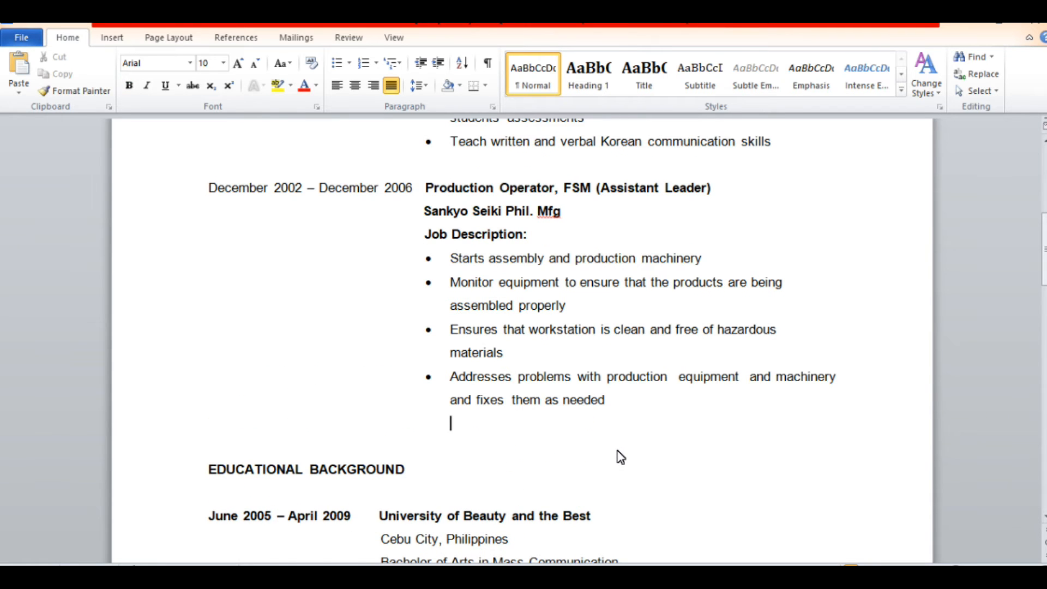
- Change the dates of the first Educational Background entry to June 1995 – March 1999, as given in the source document
left_click(449, 258)
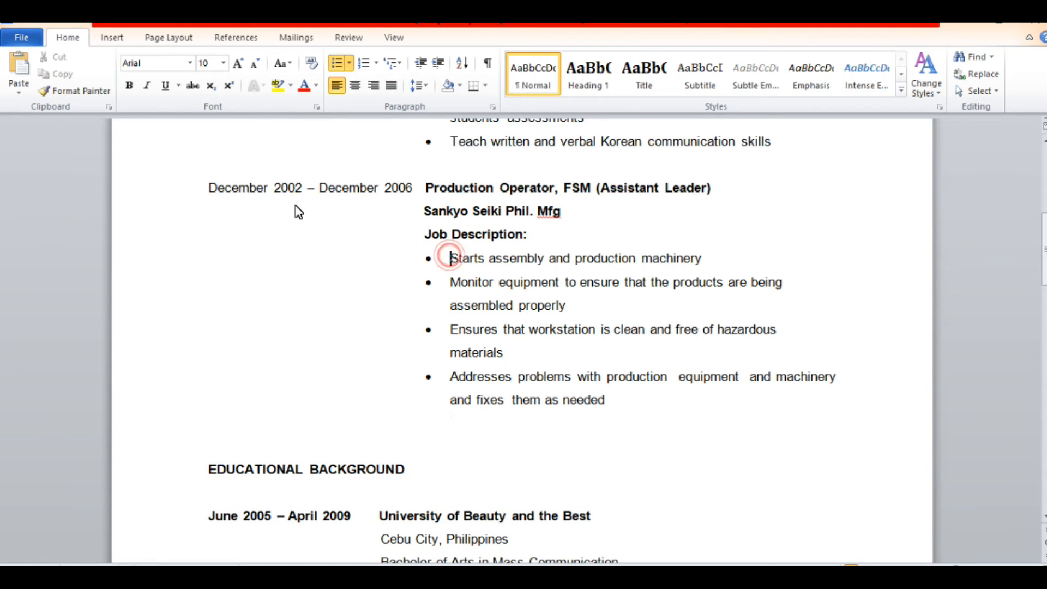
left_click(476, 188)
left_click(427, 416)
scroll(427, 416, "down", 2)
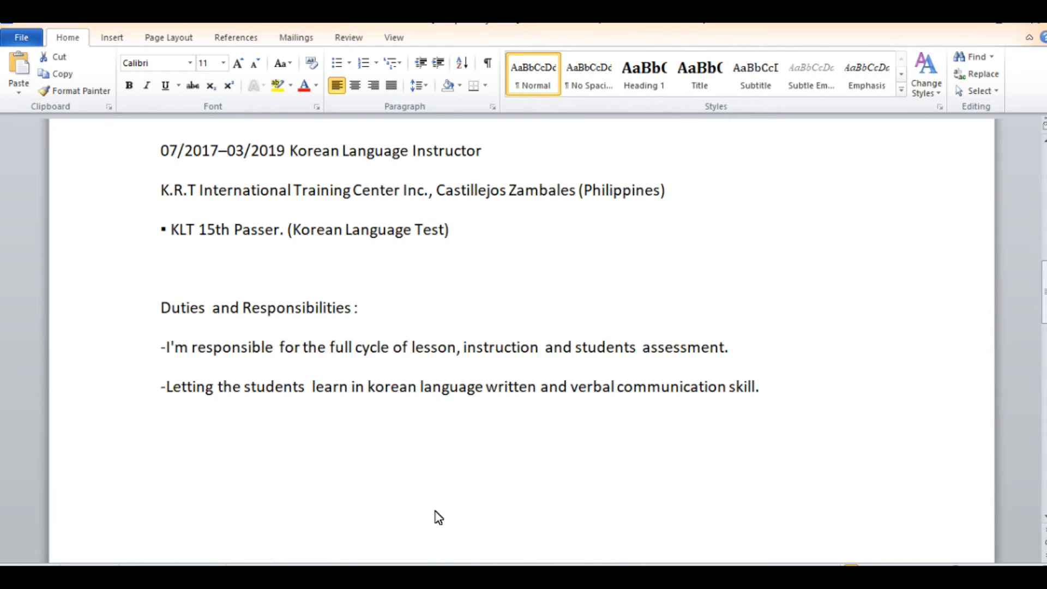
scroll(390, 416, "down", 9)
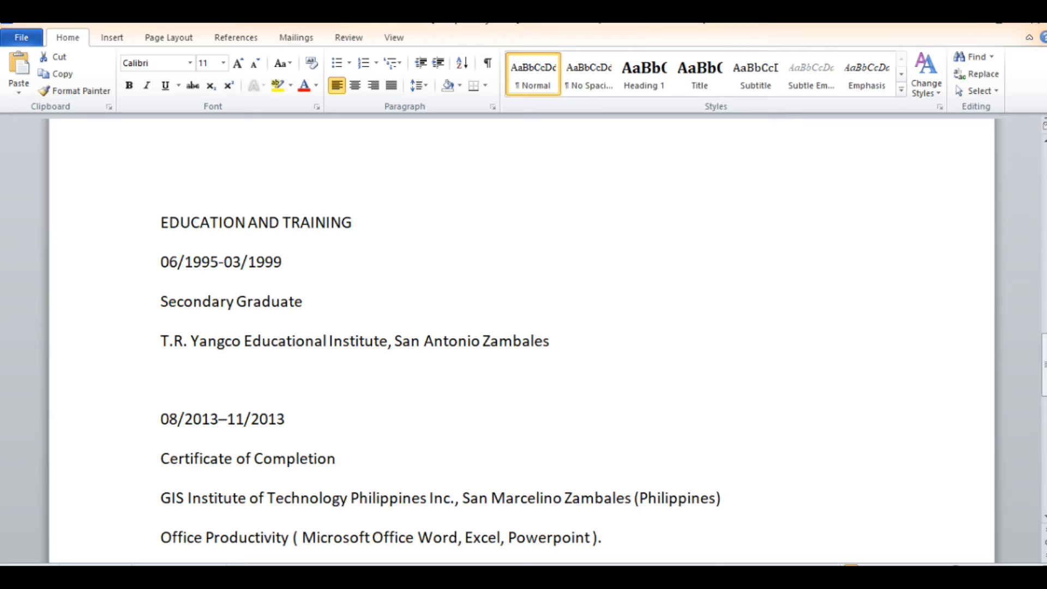
mouse_move(551, 579)
left_click(635, 540)
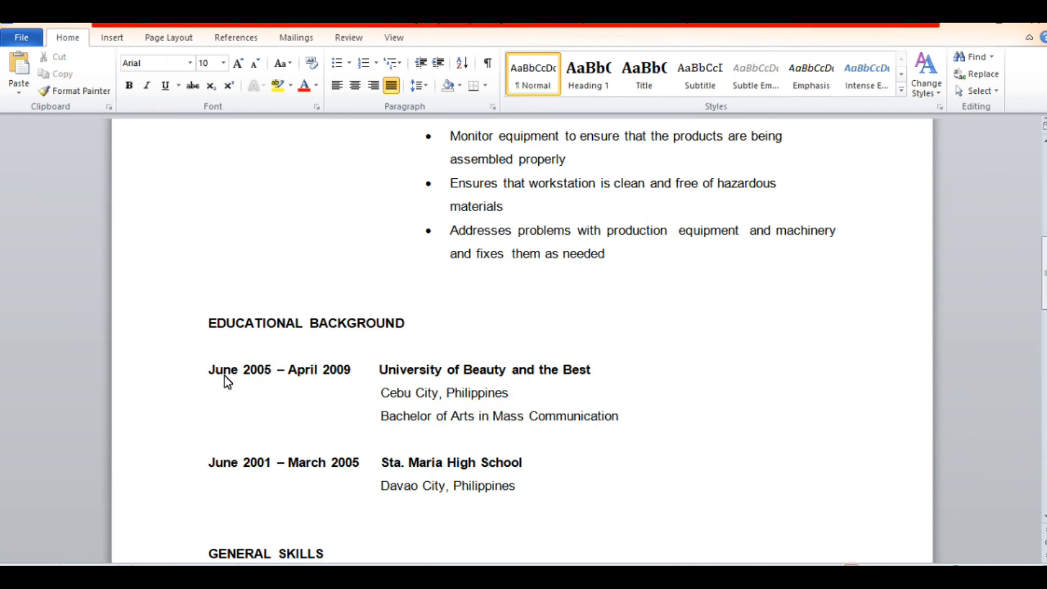
left_click_drag(271, 370, 243, 369)
type("1995-03/1999")
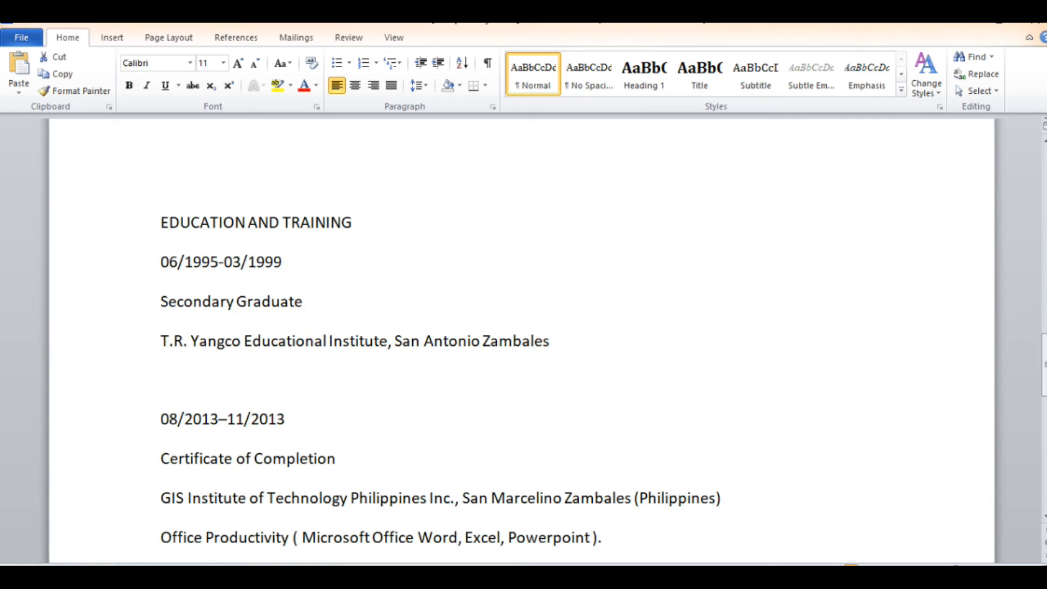
- Replace the first school's details with T.R. Yangco Educational Institute, San Antonio, Zambales, and the level with Secondary Graduate
left_click_drag(159, 342, 379, 341)
scroll(384, 436, "down", 2)
scroll(384, 436, "down", 2)
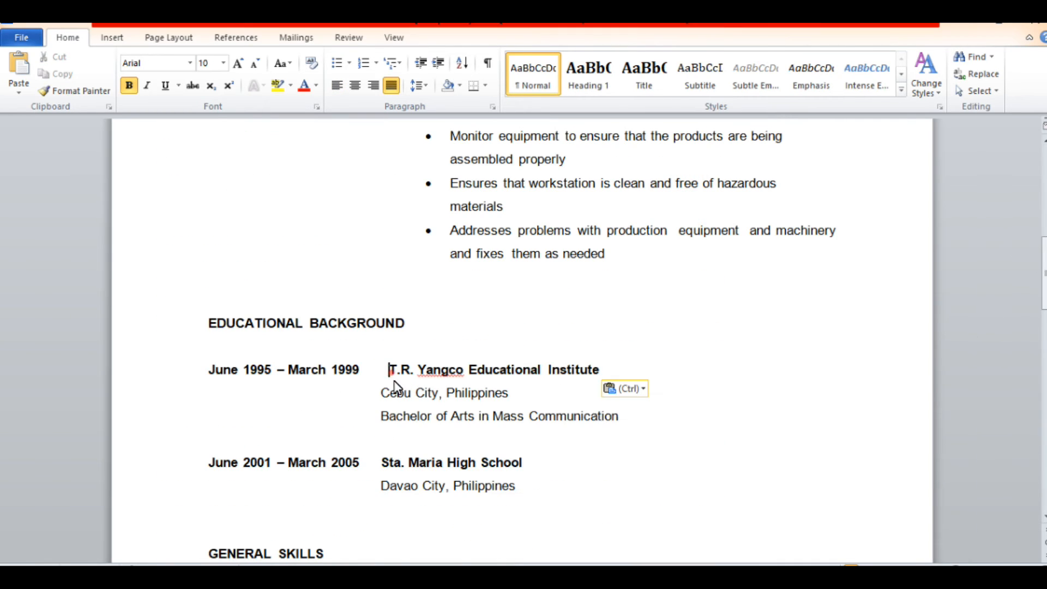
left_click(387, 371)
key("BackSpace")
key("BackSpace")
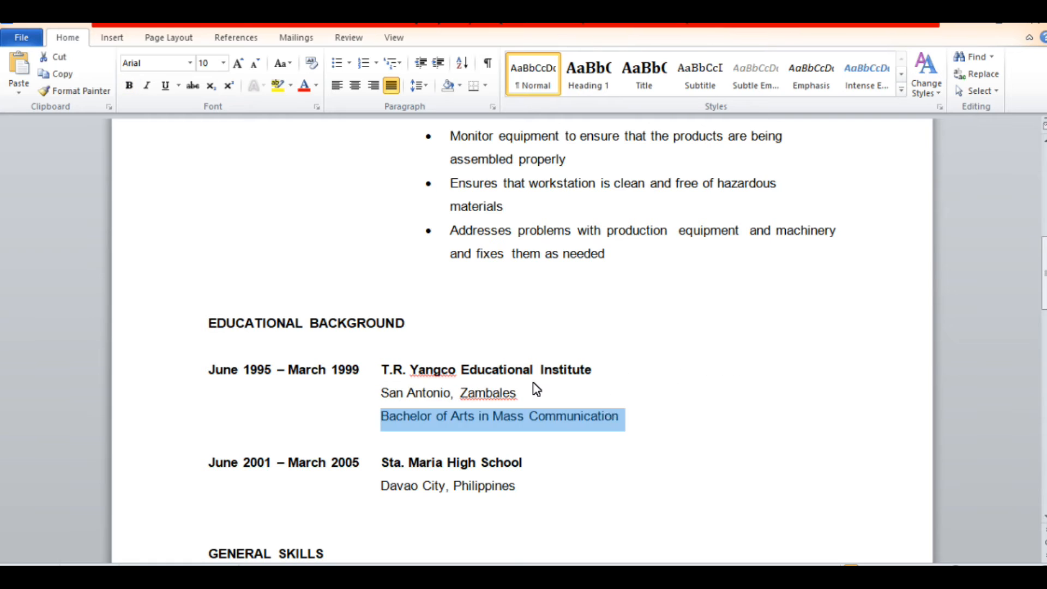
type("Secondary Graduate")
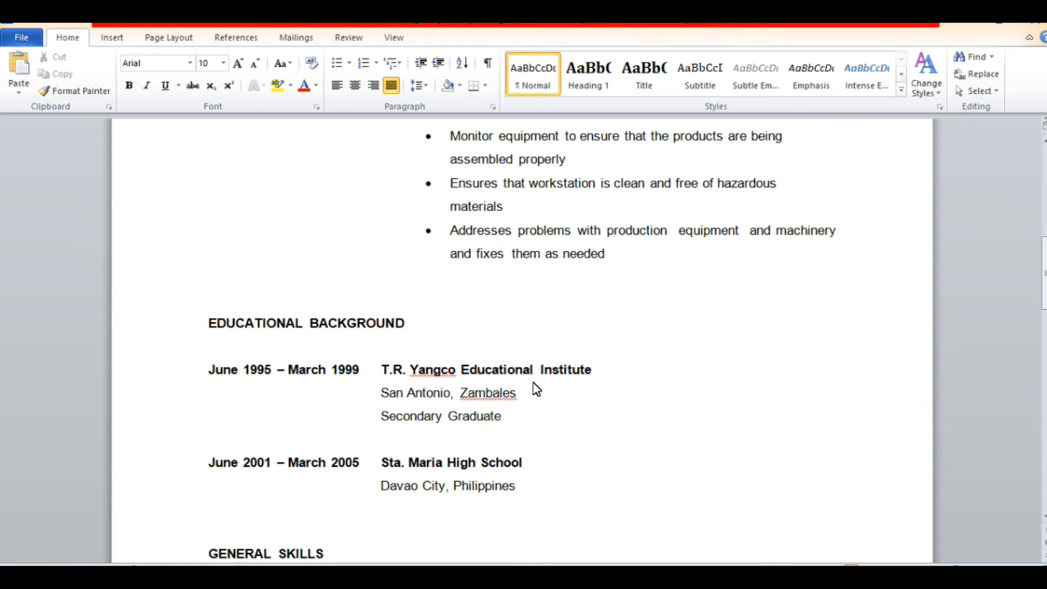
- Delete the General Skills heading and its sample numbered list above Character References
scroll(413, 411, "down", 7)
scroll(414, 410, "up", 2)
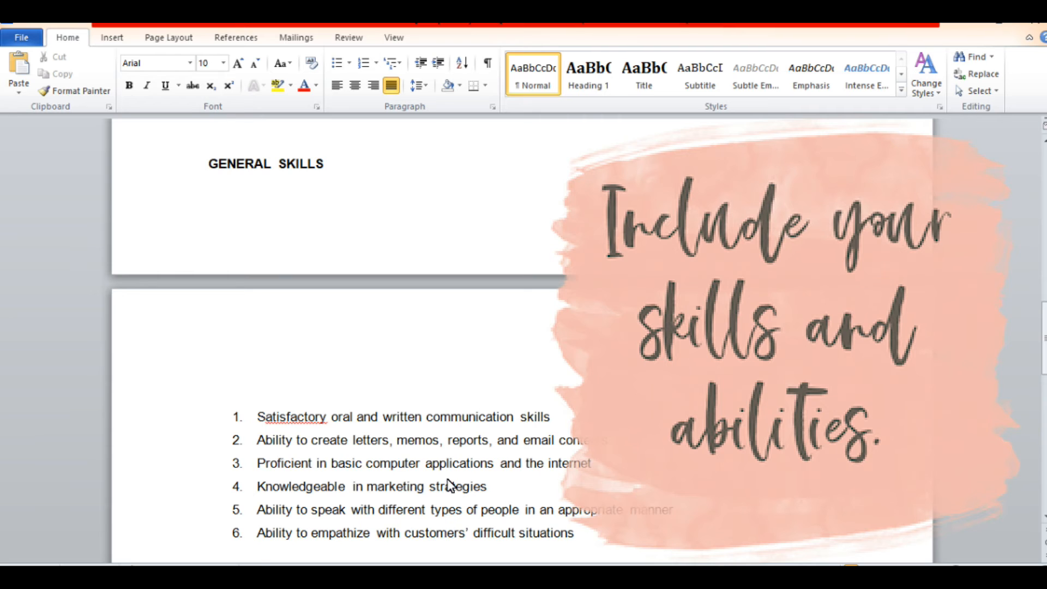
scroll(451, 484, "down", 2)
scroll(446, 484, "up", 3)
left_click_drag(203, 210, 575, 497)
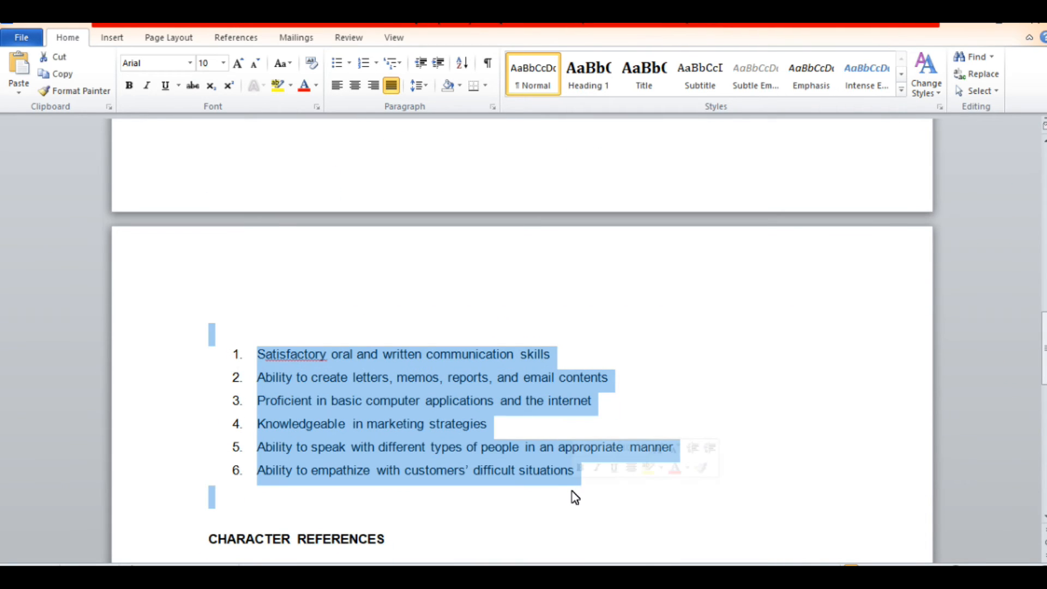
key("Delete")
scroll(530, 425, "up", 4)
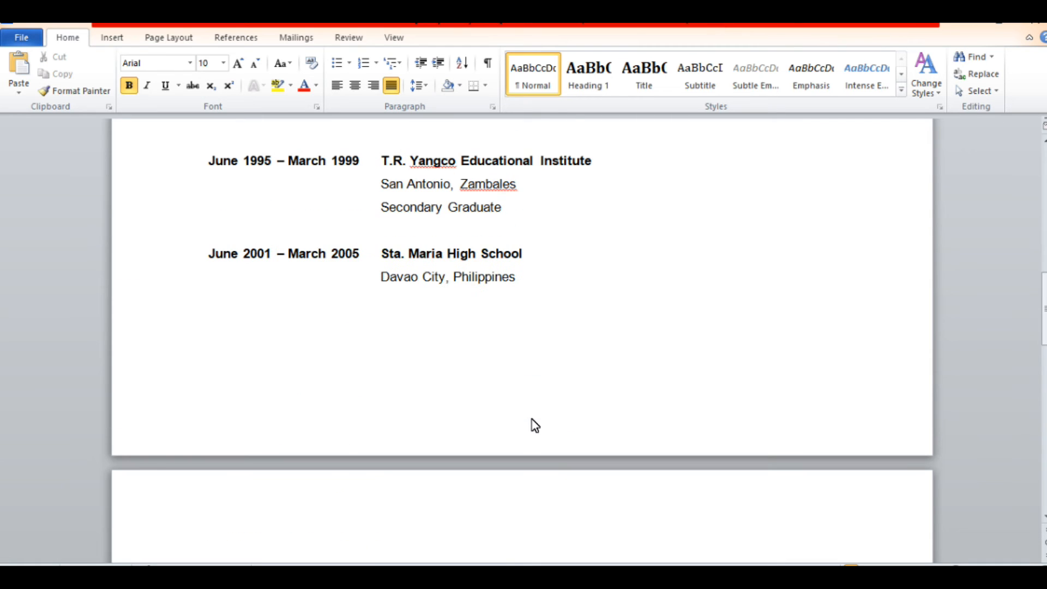
- Add a TRAININGS section with the August 2013 – November 2013 Certificate of Completion and May 2016 – June 2016 Korean Language Proficiency entries and their details
scroll(301, 406, "down", 1)
type("TRAININGS")
key("Return")
type("August 2013 – November 2013\tCertificate of Completion \tGIS Institute of Technology Philippines Inc. \tSan Marcelino Zambales (Philippines) \tOffice Productivity (Microsoft Office Word, Excel, Powerpoint)  May 2016 – June 2016\tKorean Language Proficiency \tK.R.T International Training Center Inc. \tOlongapo City (Philippines) Knowledge in reading and writing korean character.")
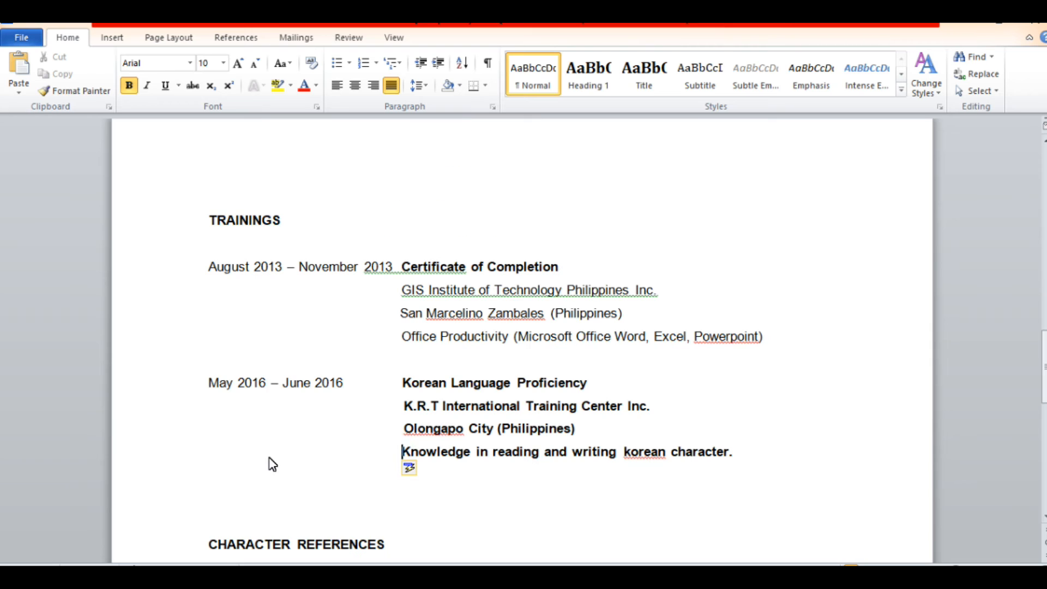
- Unbold the Korean Language Proficiency details, ending with "Knowledge in reading and writing Korean characters", and remove "(Philippines)" from both training locations
left_click_drag(402, 412, 717, 466)
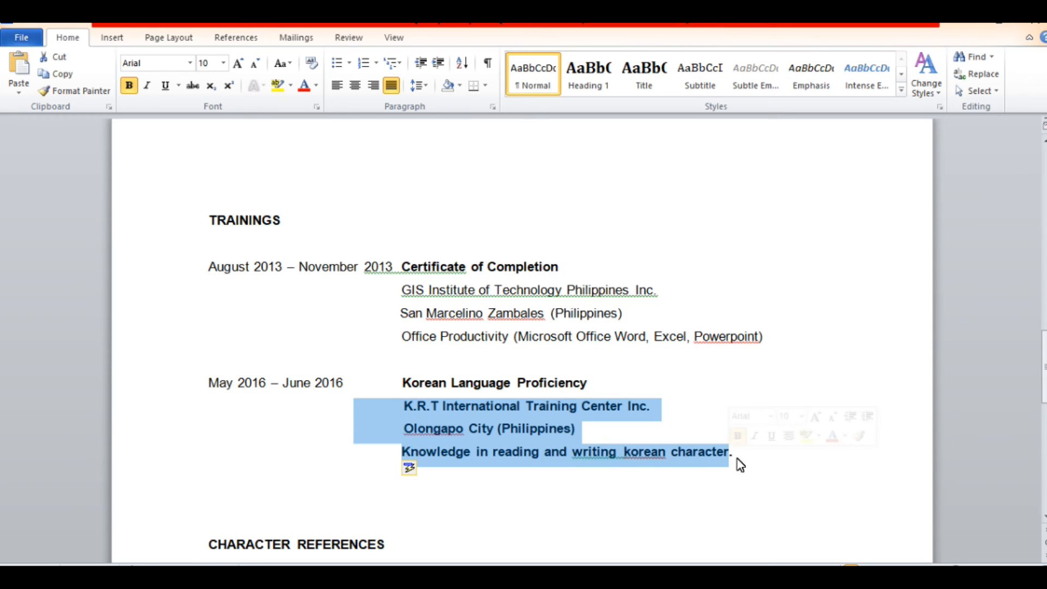
type("08/2013–11/2013 Certificate of Completion GIS Institute of Technology Philippines Inc., San Marcelino Zambales (Philippines) Office Productivity ( Microsoft Office Word, Excel, Powerpoint ).  26/05/2016–14/06/2016 Korean Language Proficiency K.R.T International Training Center Inc., Olongapo City (Philippines) Knowledge in reading and writing korean character.")
key("ctrl+z")
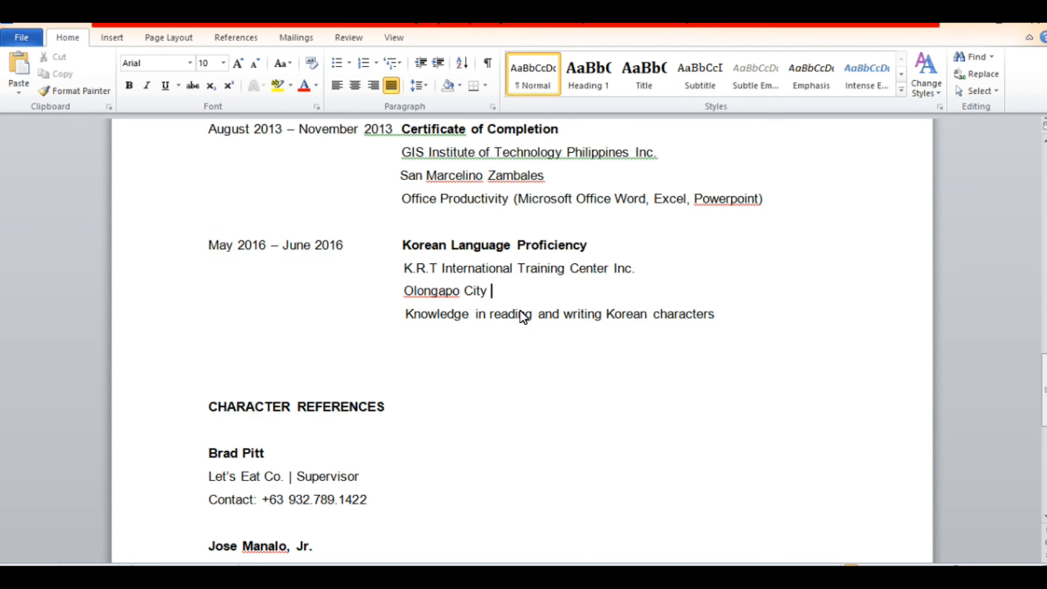
scroll(416, 460, "up", 3)
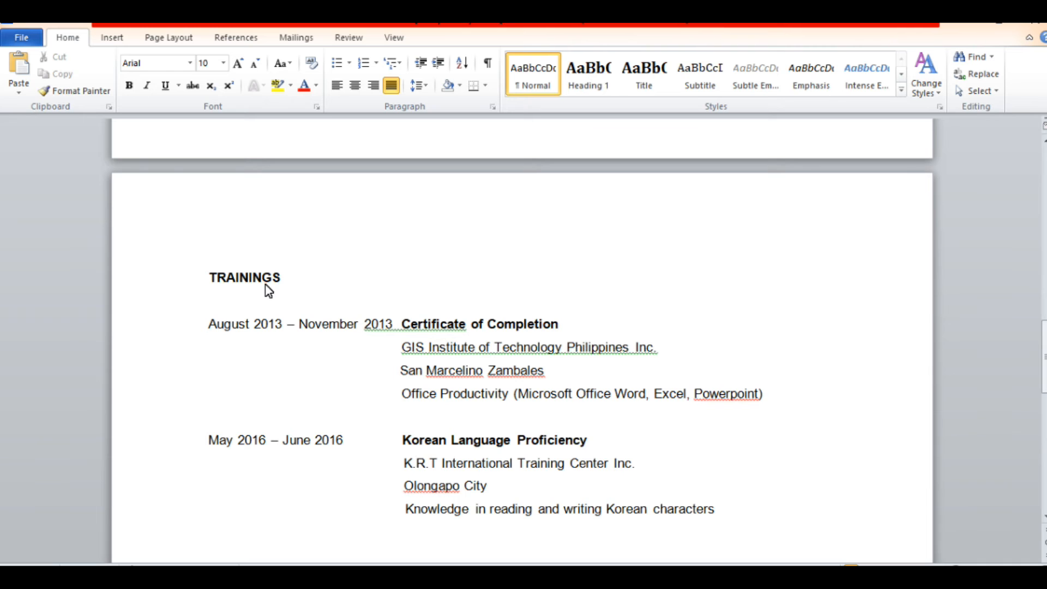
- Delete the sample Sta. Maria High School entry from Educational Background
scroll(294, 353, "up", 10)
scroll(304, 362, "down", 8)
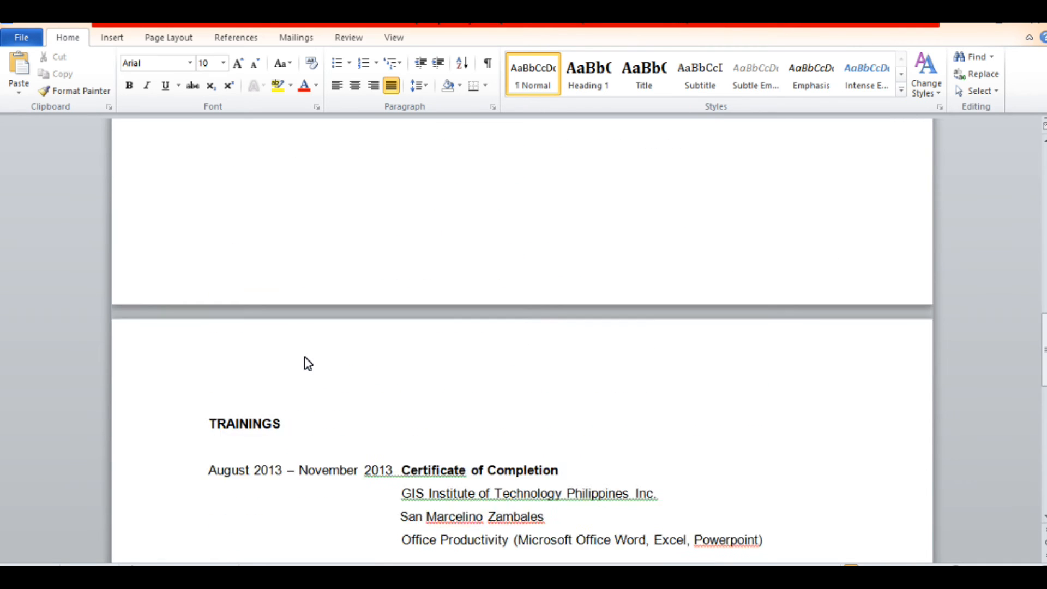
scroll(308, 363, "up", 3)
left_click_drag(211, 298, 516, 334)
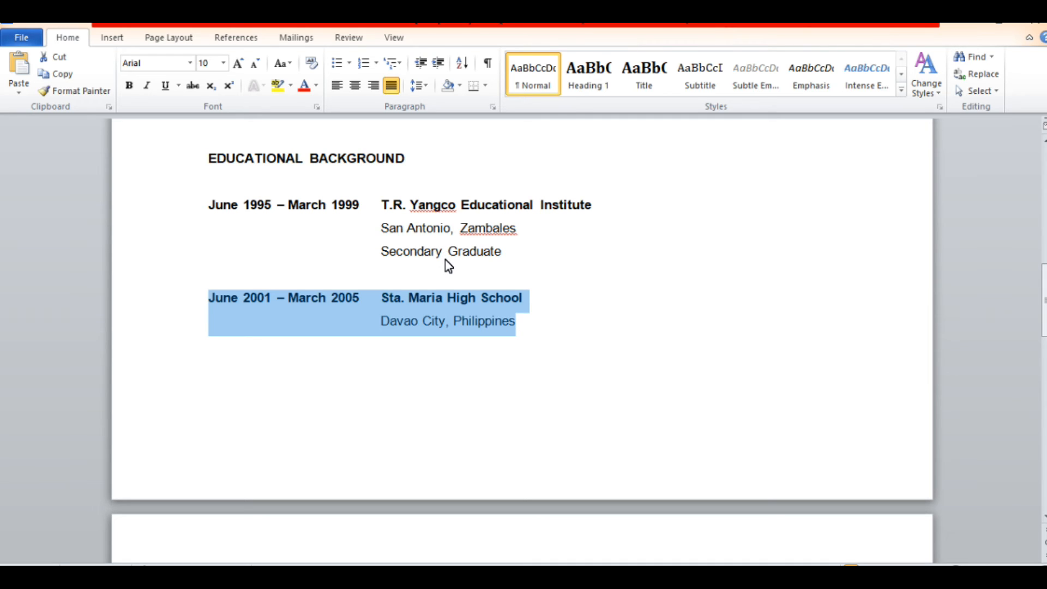
key("Delete")
key("Delete")
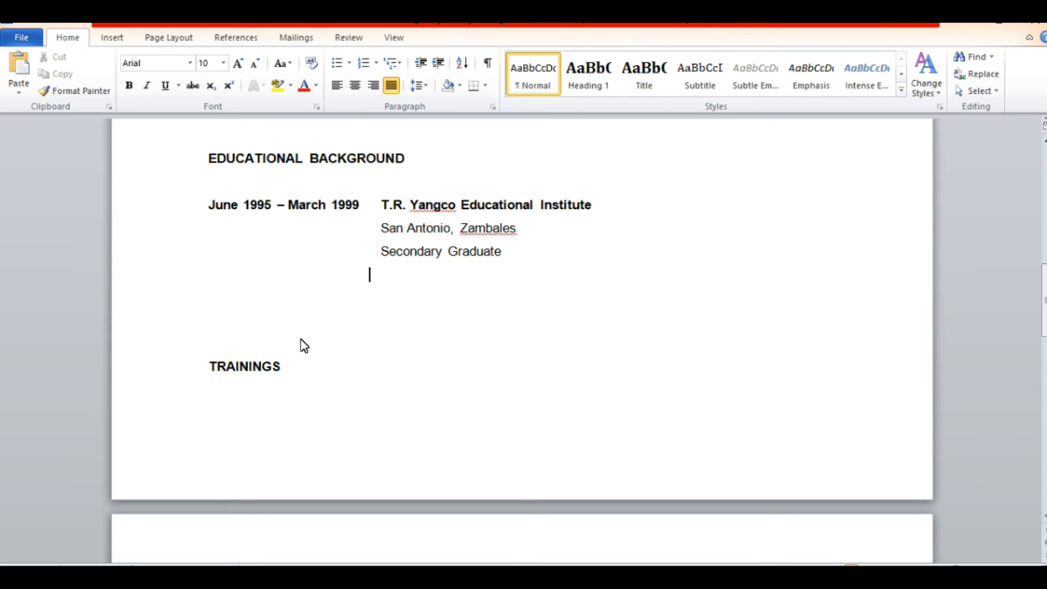
- Move the TRAININGS heading to the start of the next page, together with its entries
left_click(211, 368)
key("ctrl+Return")
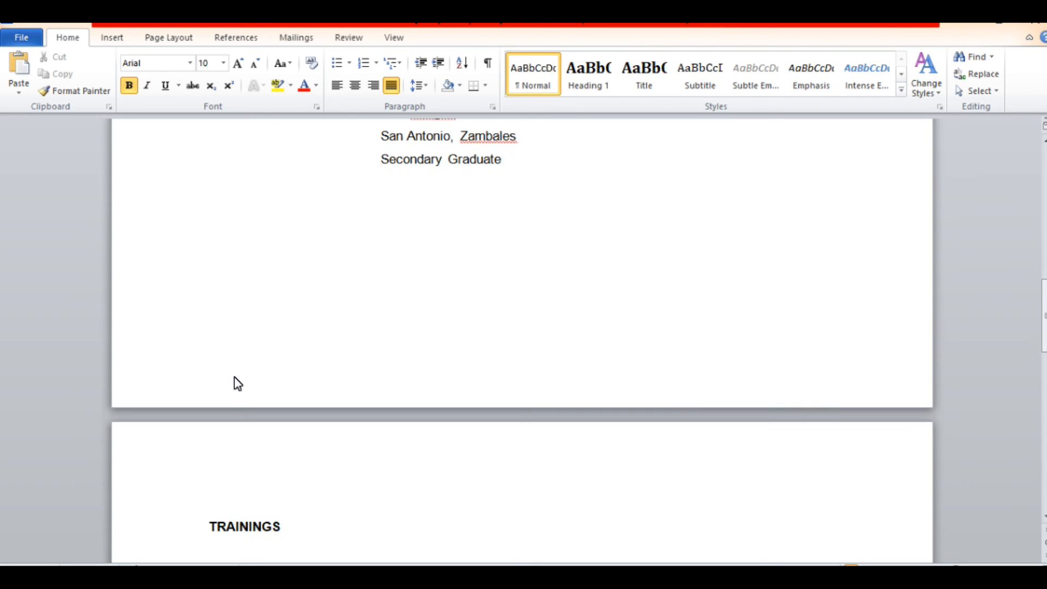
scroll(237, 383, "down", 6)
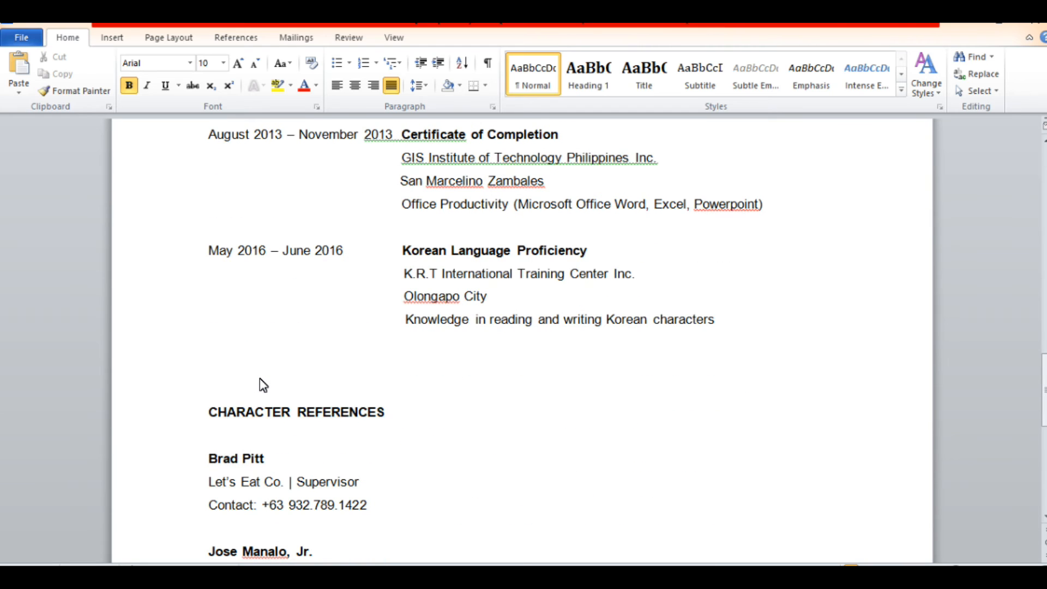
- Check the source document for reference details and review the Character References entries in the resume
scroll(263, 388, "down", 4)
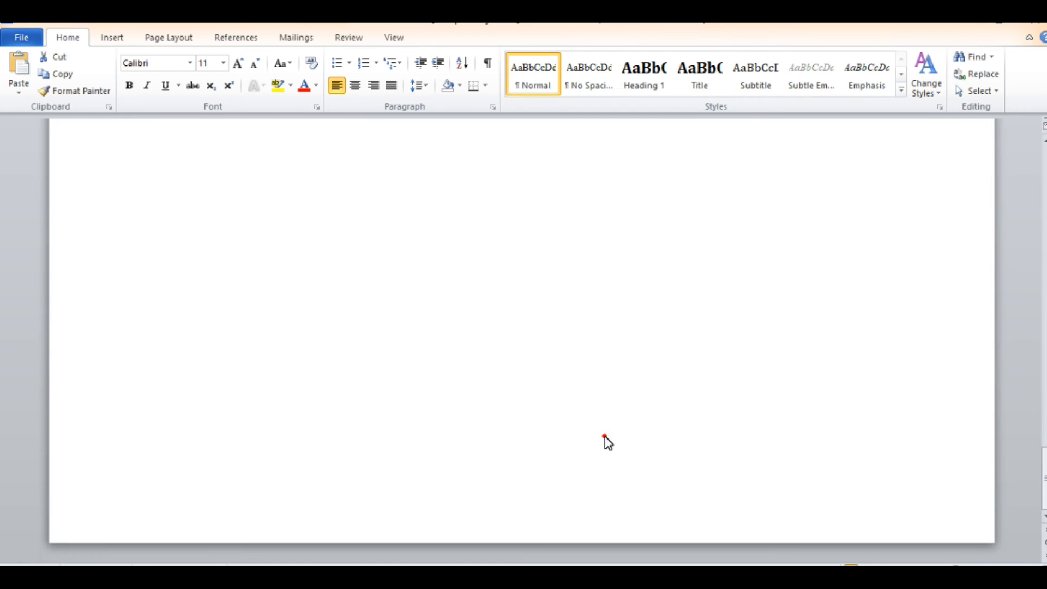
left_click(603, 435)
scroll(602, 424, "up", 20)
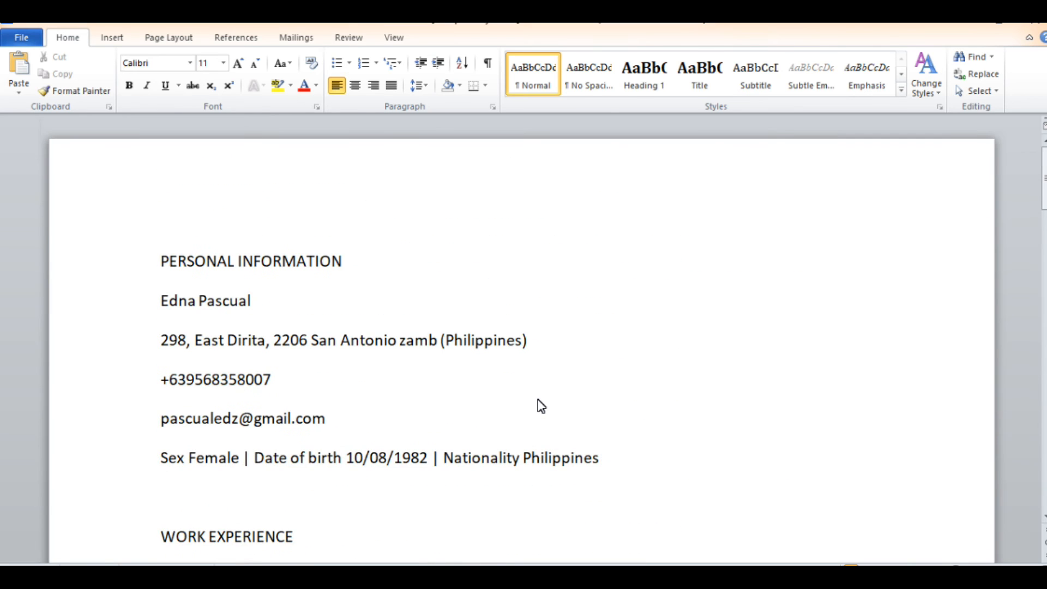
scroll(542, 427, "down", 5)
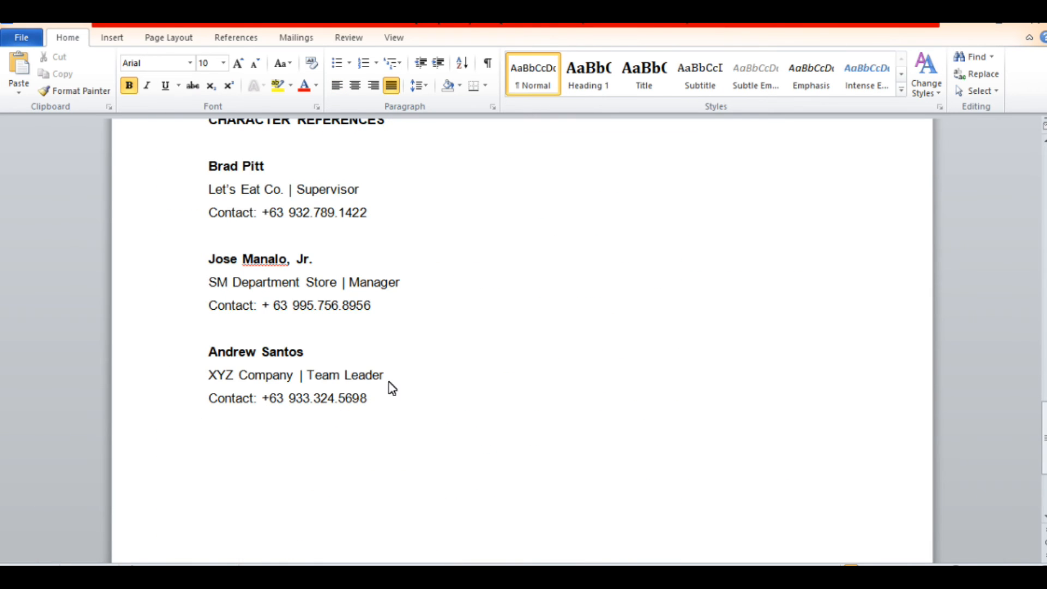
scroll(390, 383, "up", 3)
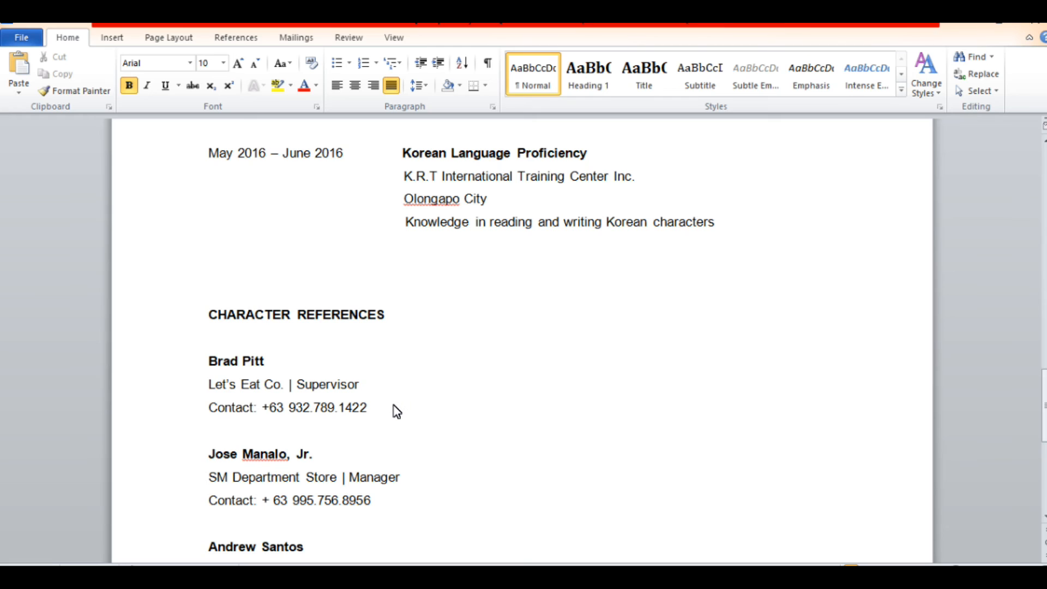
scroll(392, 412, "down", 2)
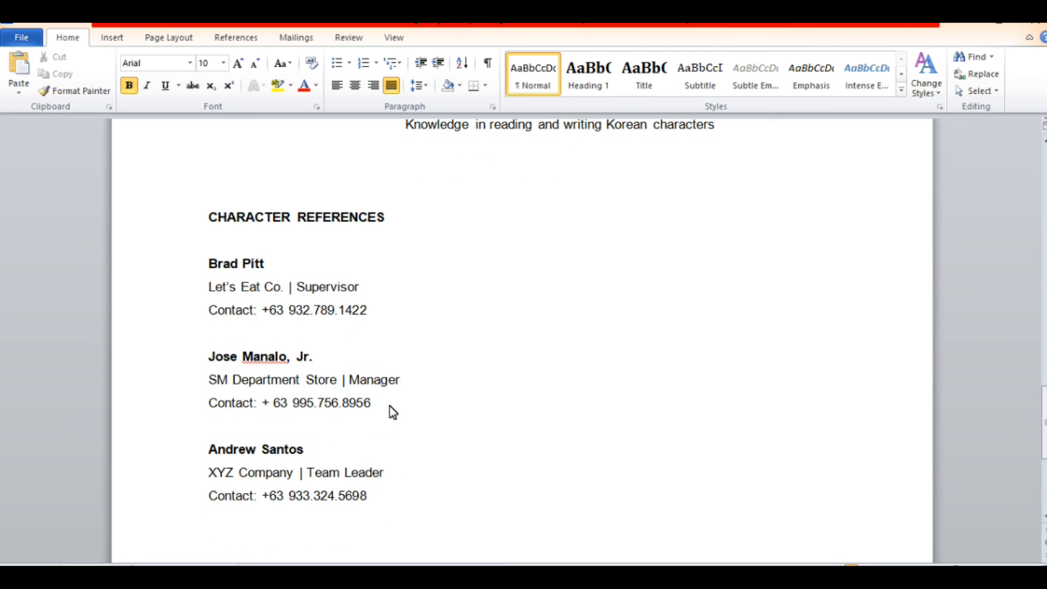
left_click(292, 330)
left_click(223, 264)
left_click(242, 287)
scroll(619, 446, "down", 5)
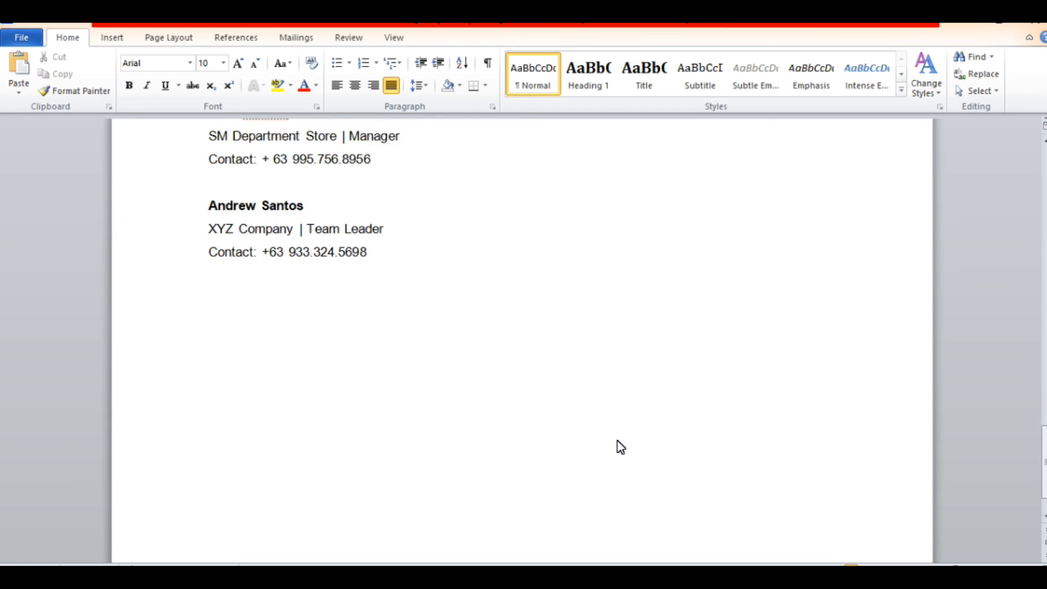
scroll(1012, 377, "up", 7)
scroll(1012, 376, "up", 20)
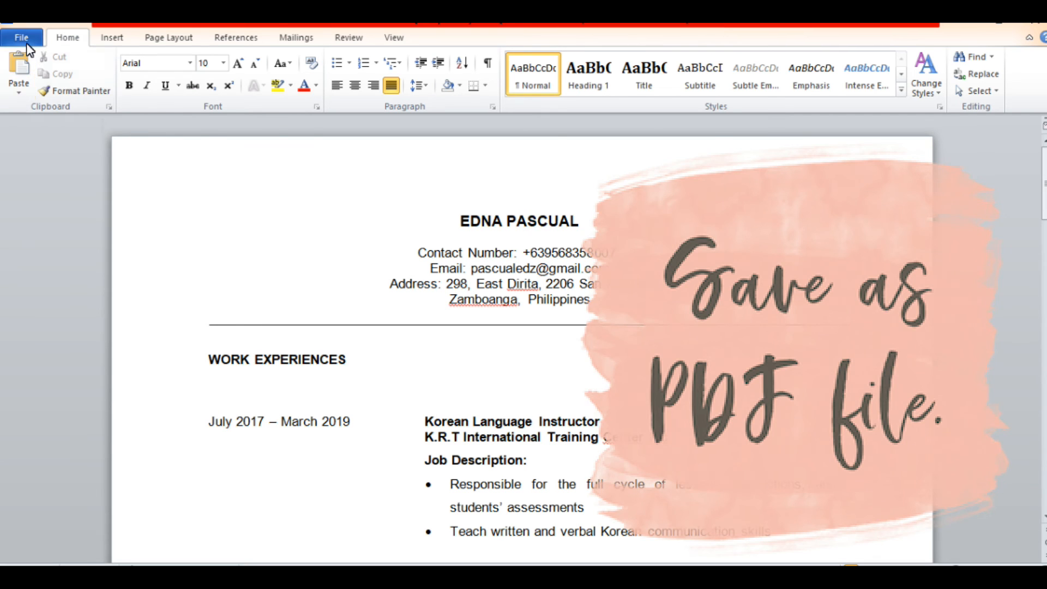
- Save the resume as a PDF under its existing file name and look through the exported file
left_click(24, 38)
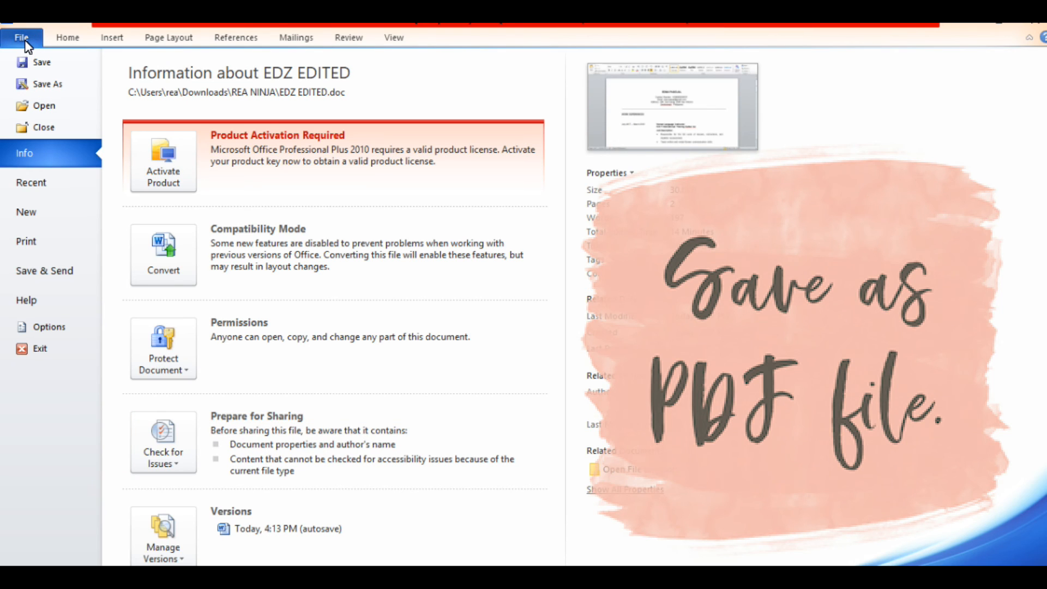
left_click(48, 84)
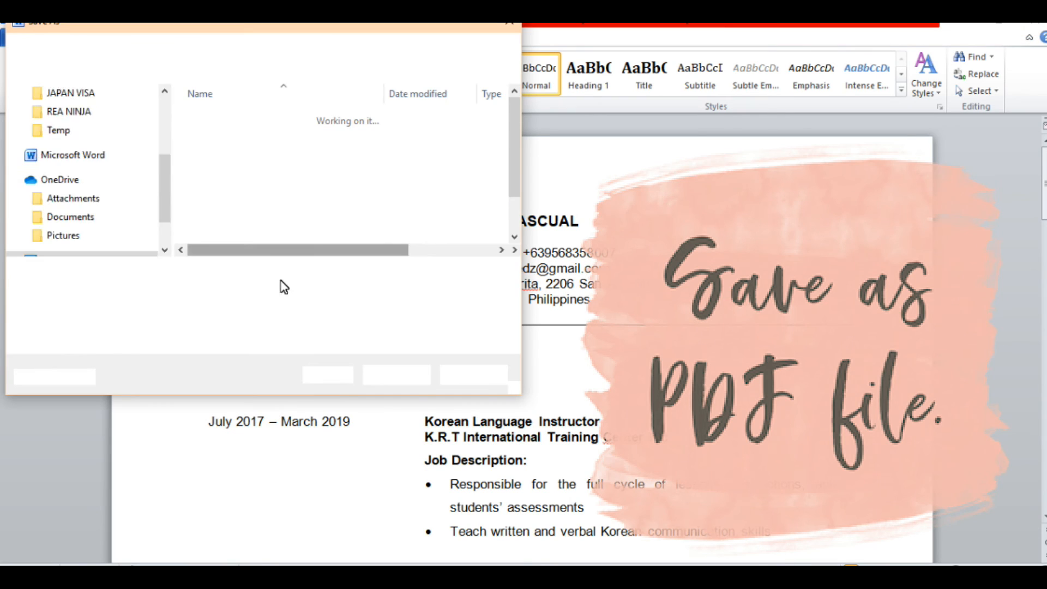
left_click(303, 295)
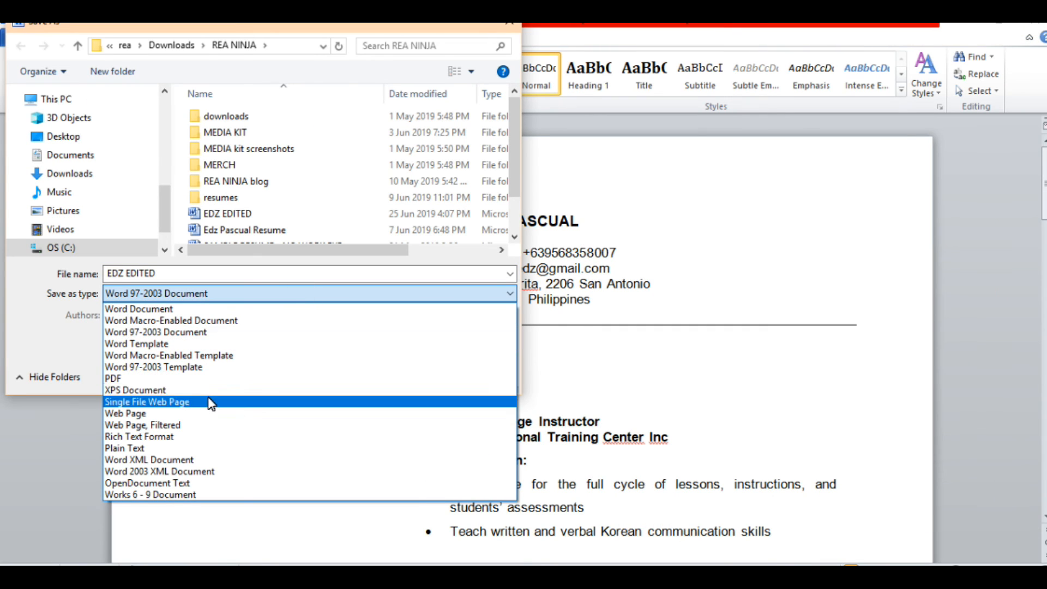
left_click(206, 378)
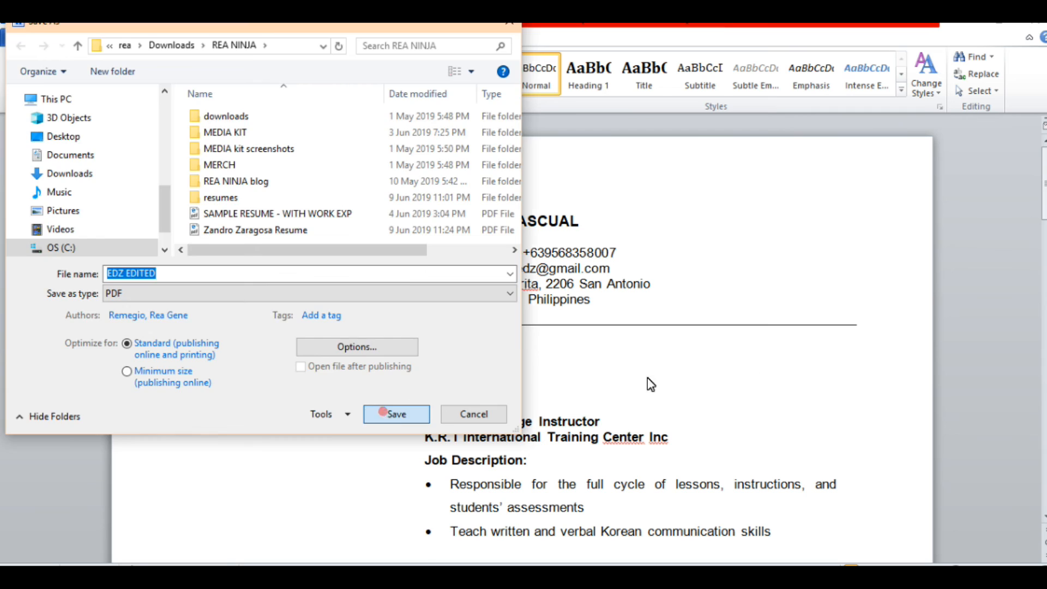
key("Return")
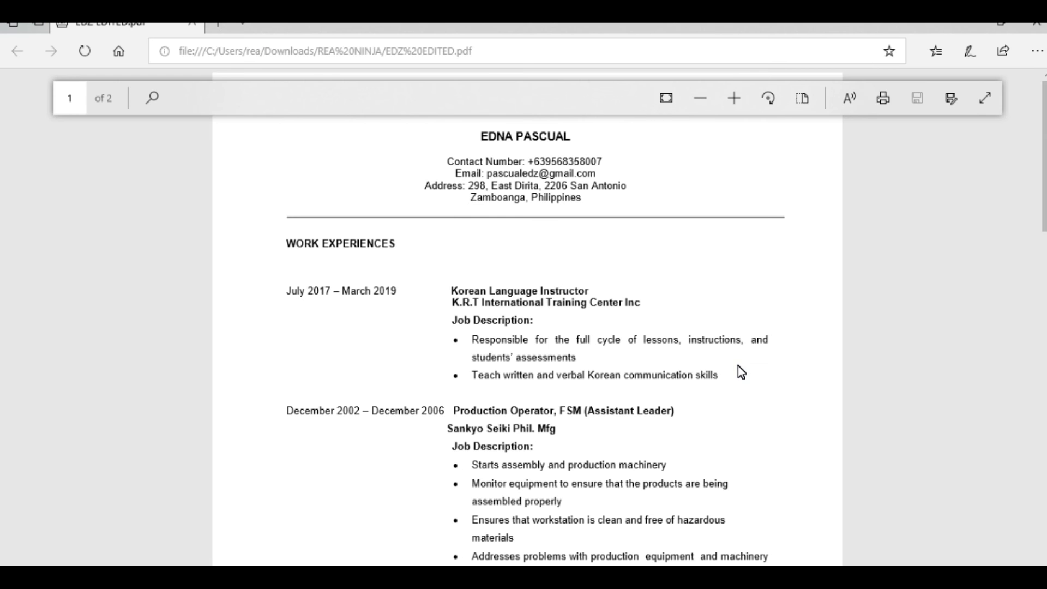
scroll(697, 374, "up", 1)
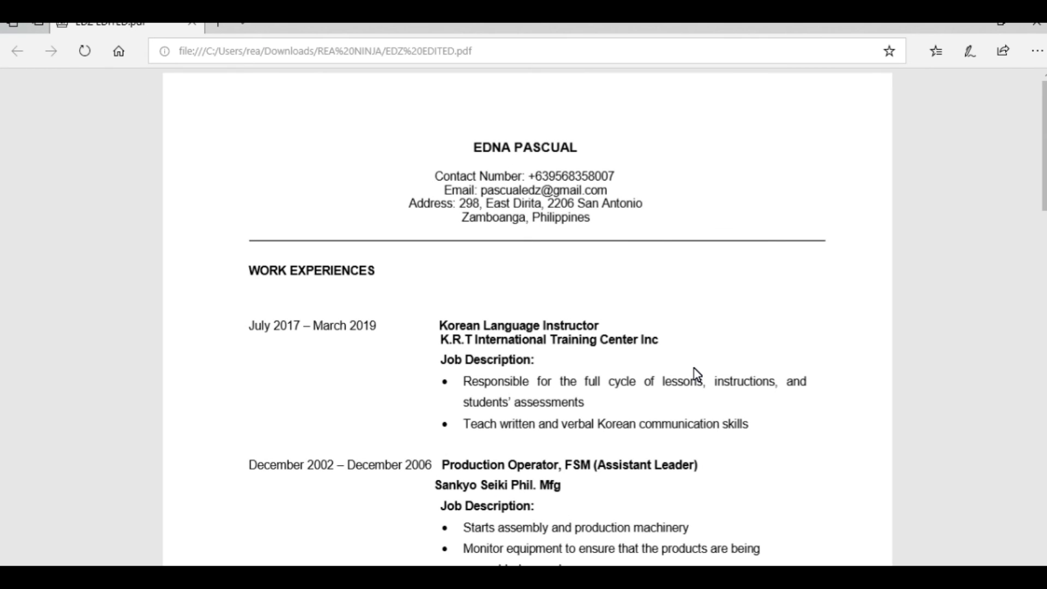
scroll(695, 373, "down", 15)
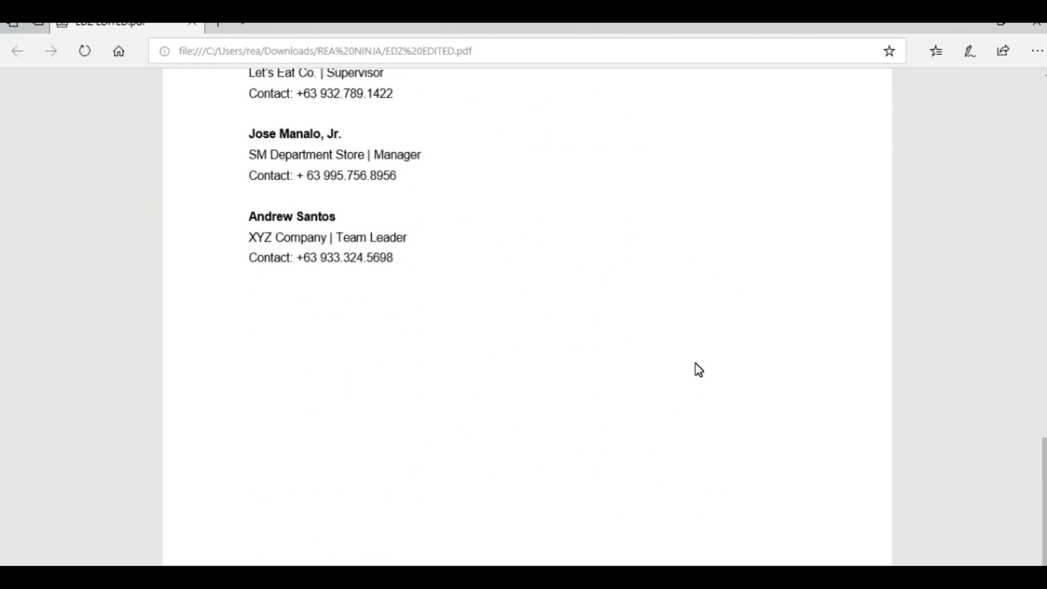